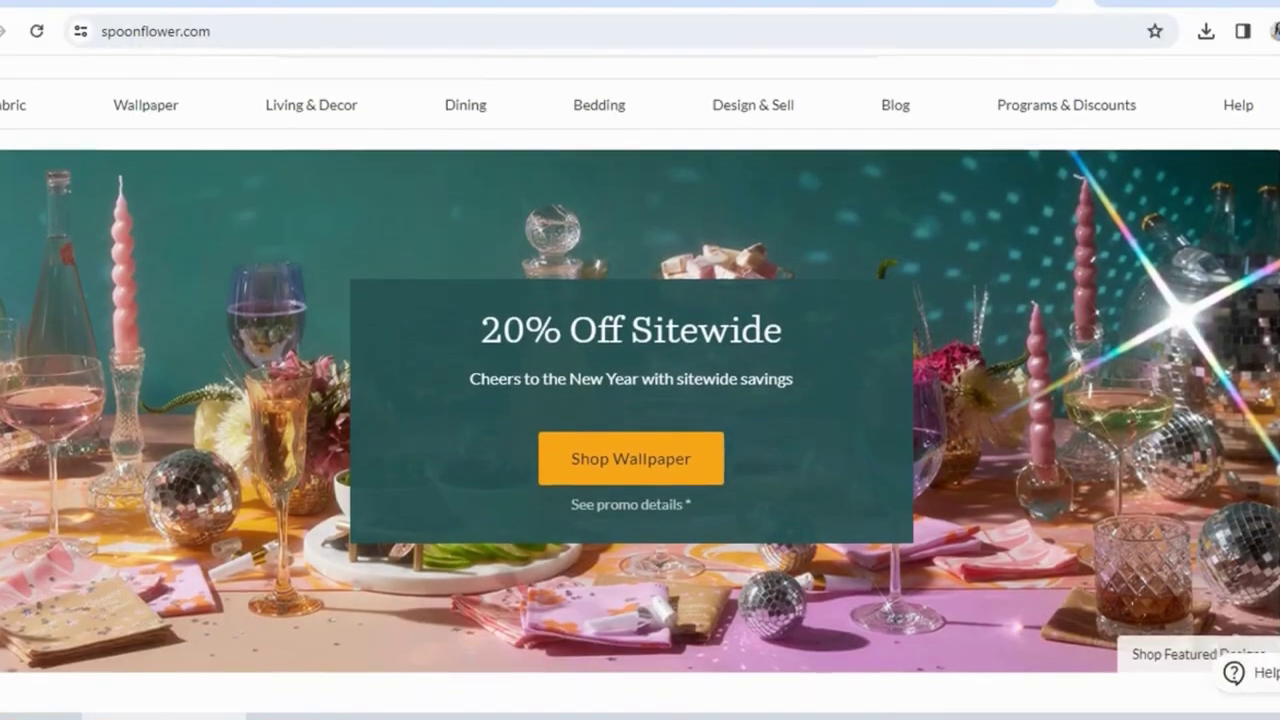
- Scroll down and back up through the Spoonflower homepage and its 20% Off Sitewide promotion
scroll(640, 400, down, 3)
scroll(640, 400, down, 4)
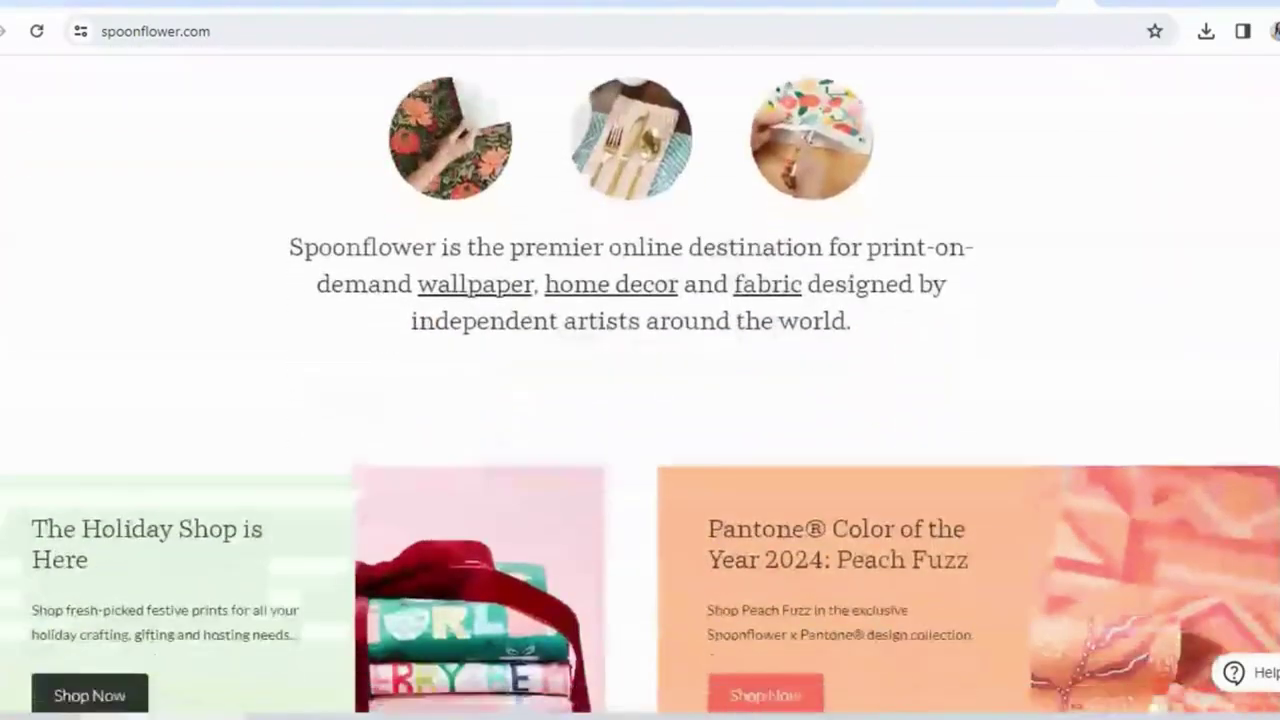
scroll(640, 400, down, 2)
scroll(640, 400, down, 2)
scroll(640, 400, down, 5)
scroll(640, 400, down, 1)
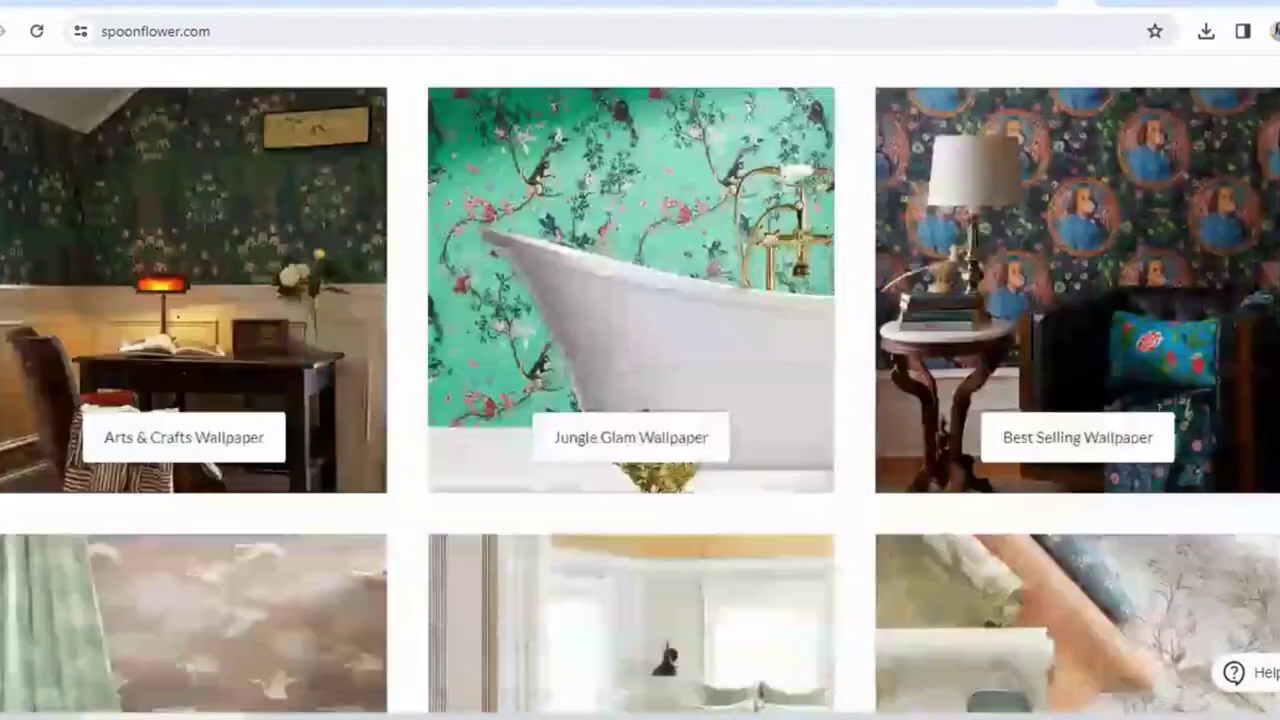
scroll(640, 400, down, 4)
scroll(640, 400, down, 1)
scroll(640, 400, down, 2)
scroll(640, 400, down, 3)
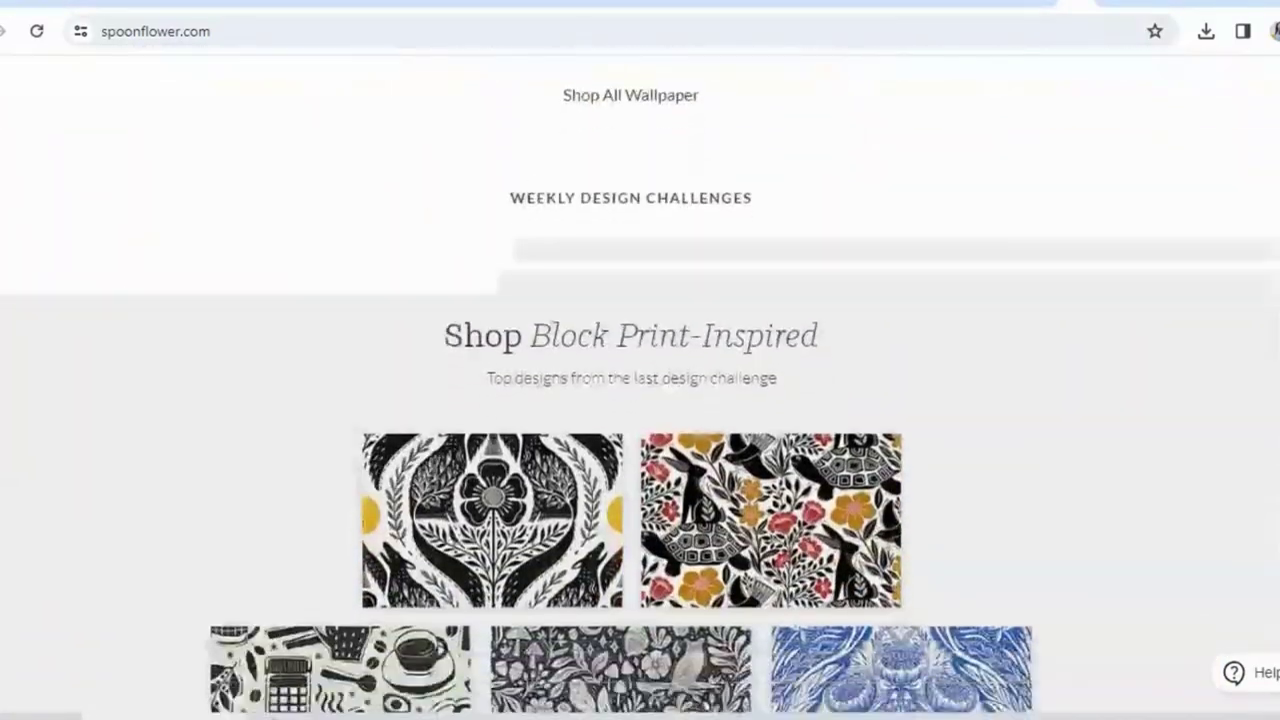
scroll(640, 400, down, 1)
scroll(640, 400, down, 4)
scroll(640, 400, down, 4)
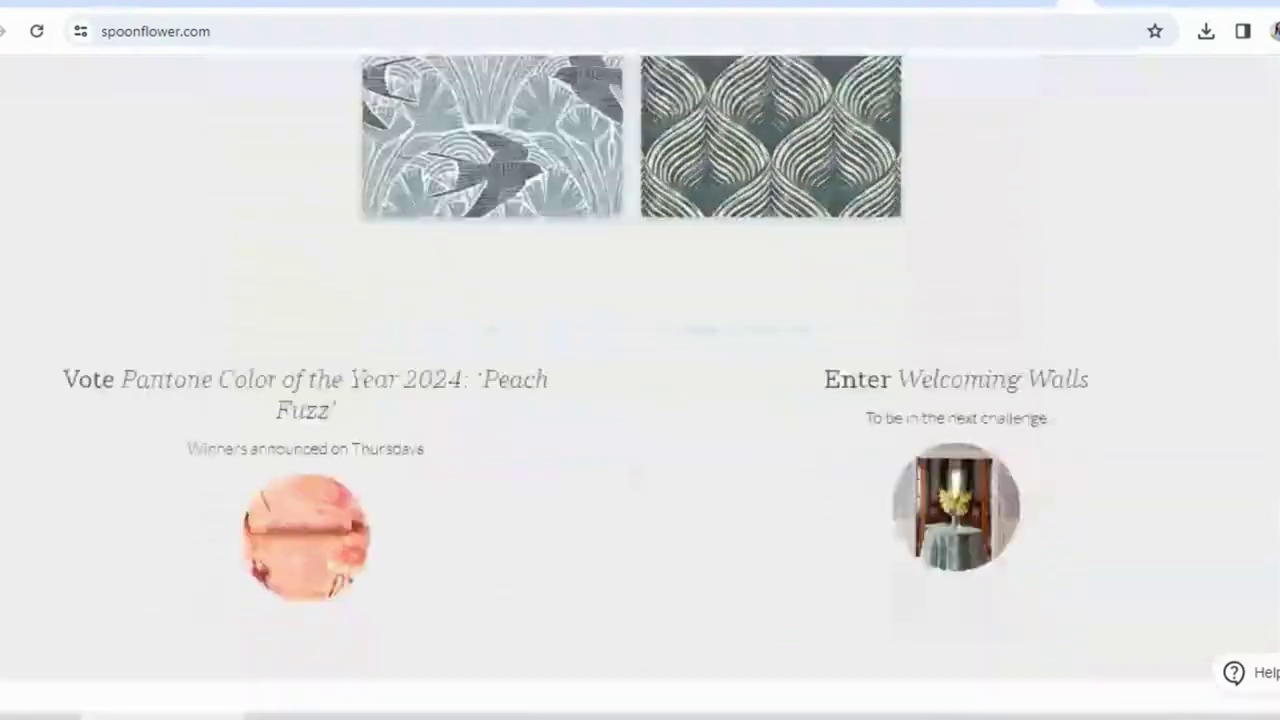
scroll(640, 400, down, 1)
scroll(640, 400, down, 1)
scroll(640, 400, down, 2)
scroll(640, 400, down, 1)
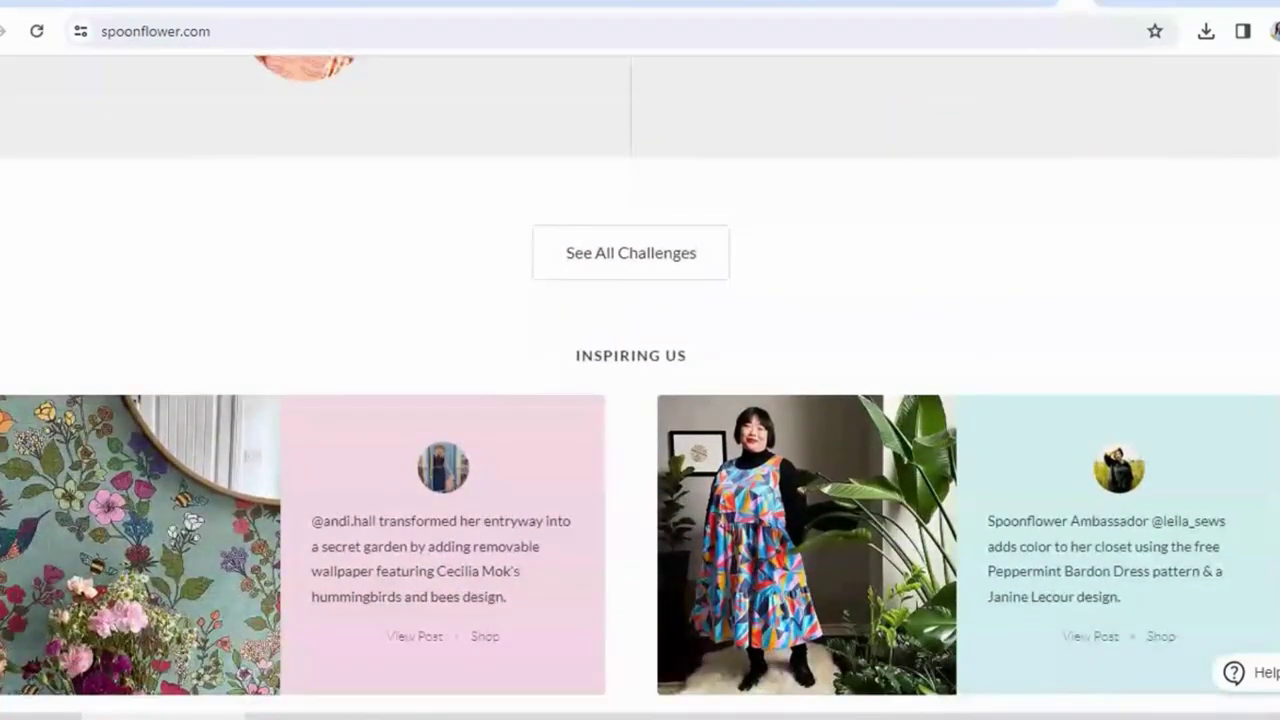
scroll(640, 400, down, 2)
scroll(640, 400, down, 2)
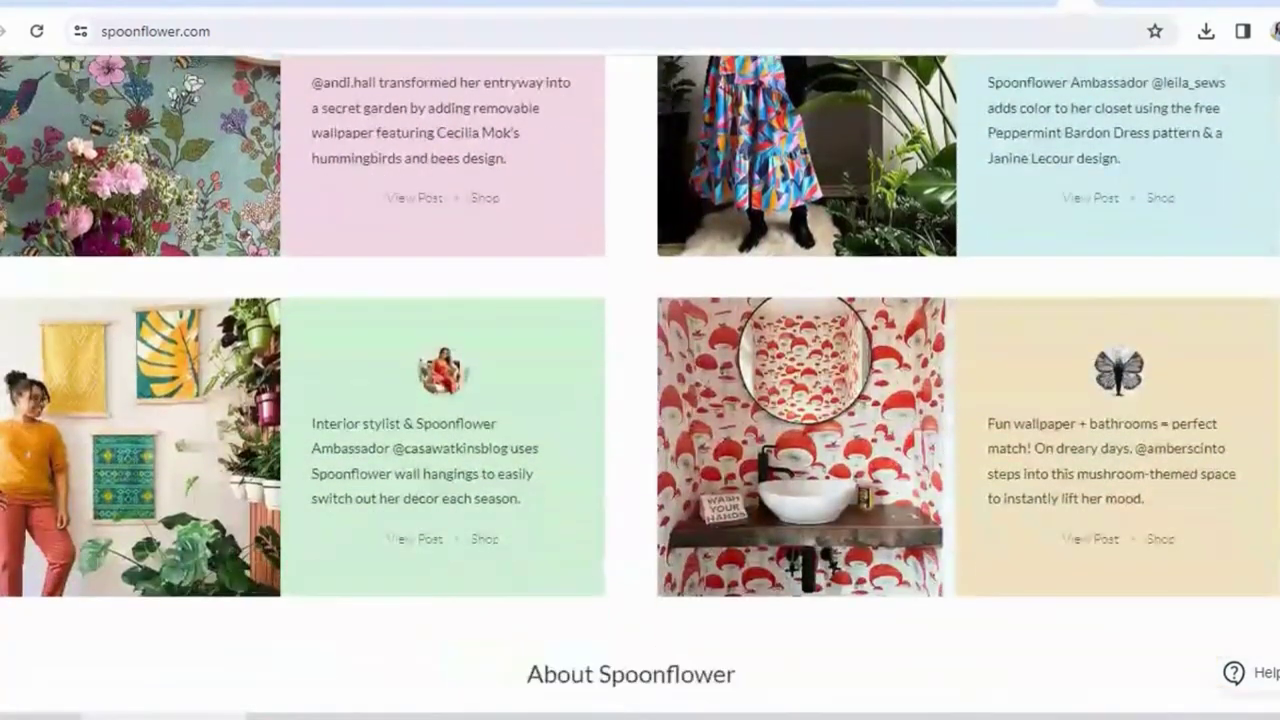
scroll(640, 400, down, 2)
scroll(640, 400, down, 3)
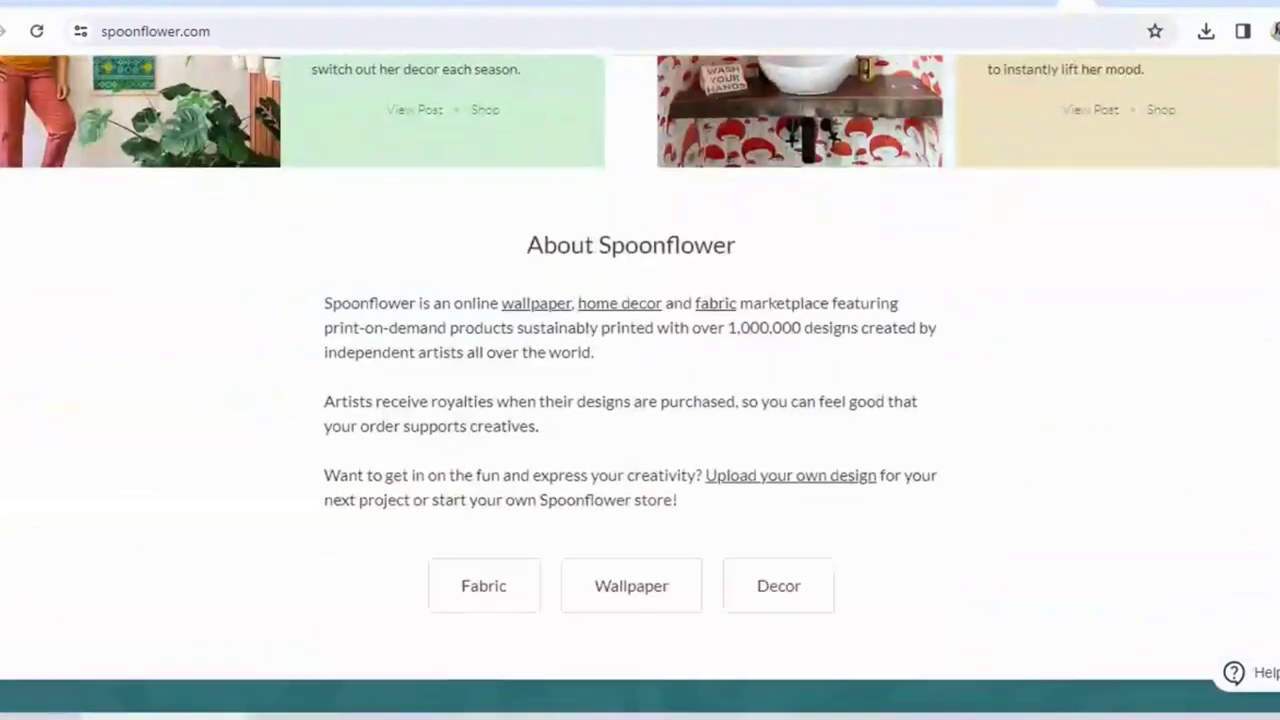
scroll(640, 400, down, 2)
scroll(640, 400, down, 2)
scroll(640, 400, down, 2)
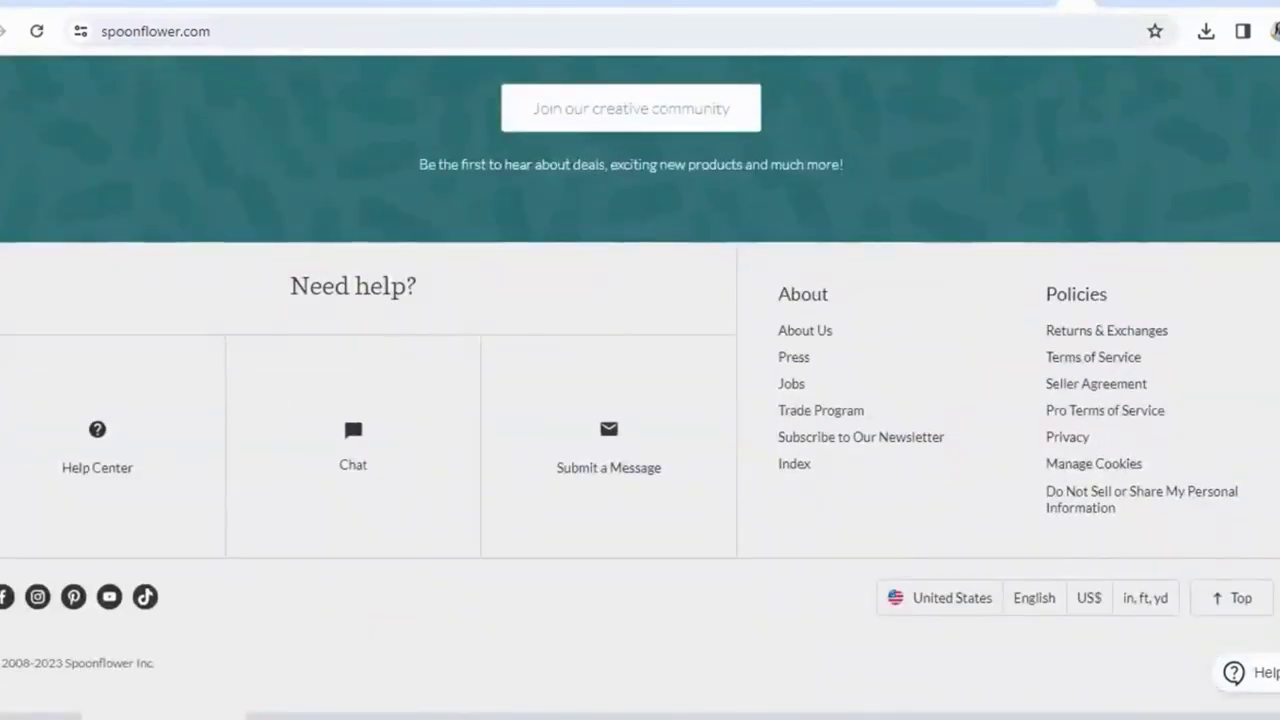
scroll(640, 400, up, 3)
scroll(640, 400, up, 5)
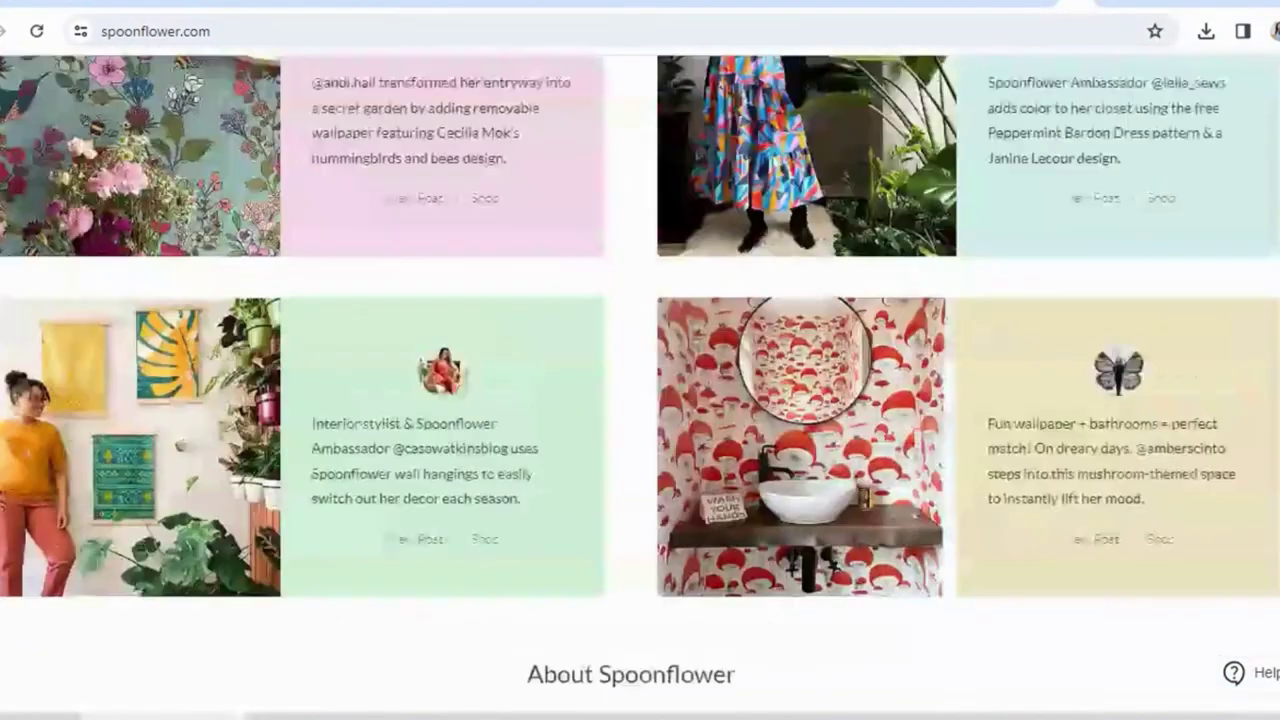
scroll(640, 400, up, 4)
scroll(640, 400, up, 5)
scroll(640, 400, up, 3)
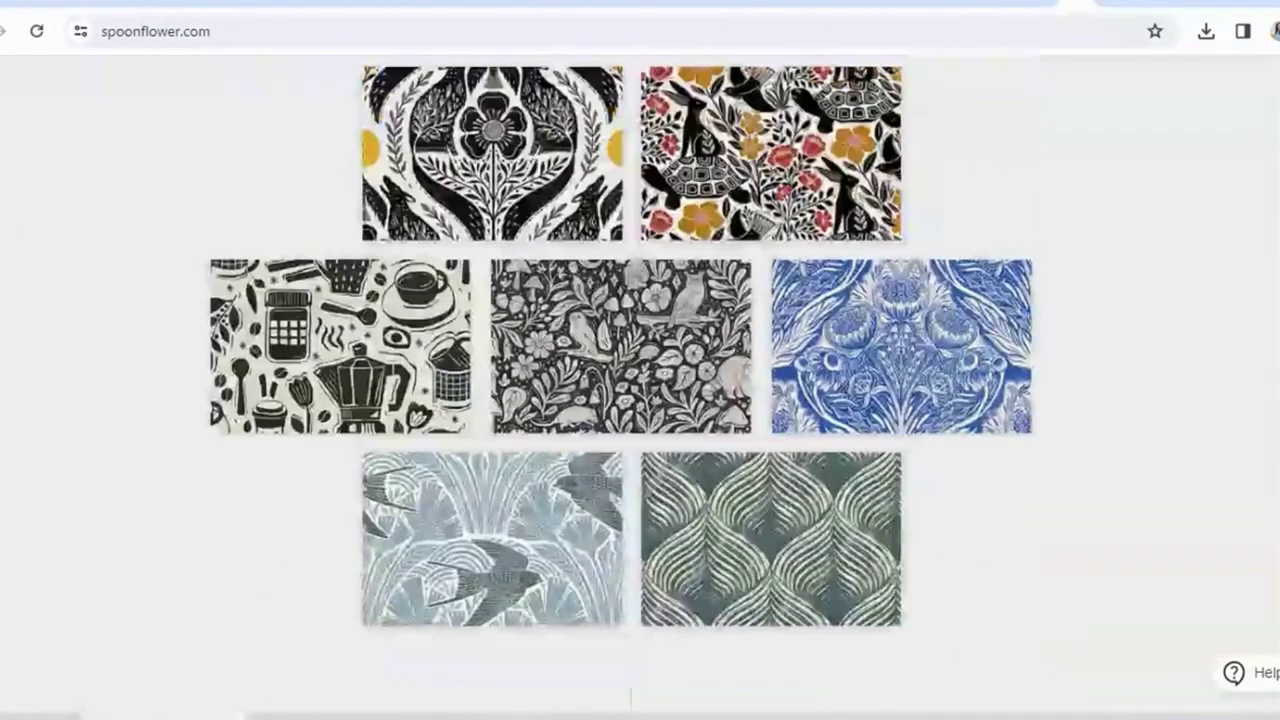
scroll(640, 400, up, 2)
scroll(640, 400, up, 5)
scroll(640, 400, up, 3)
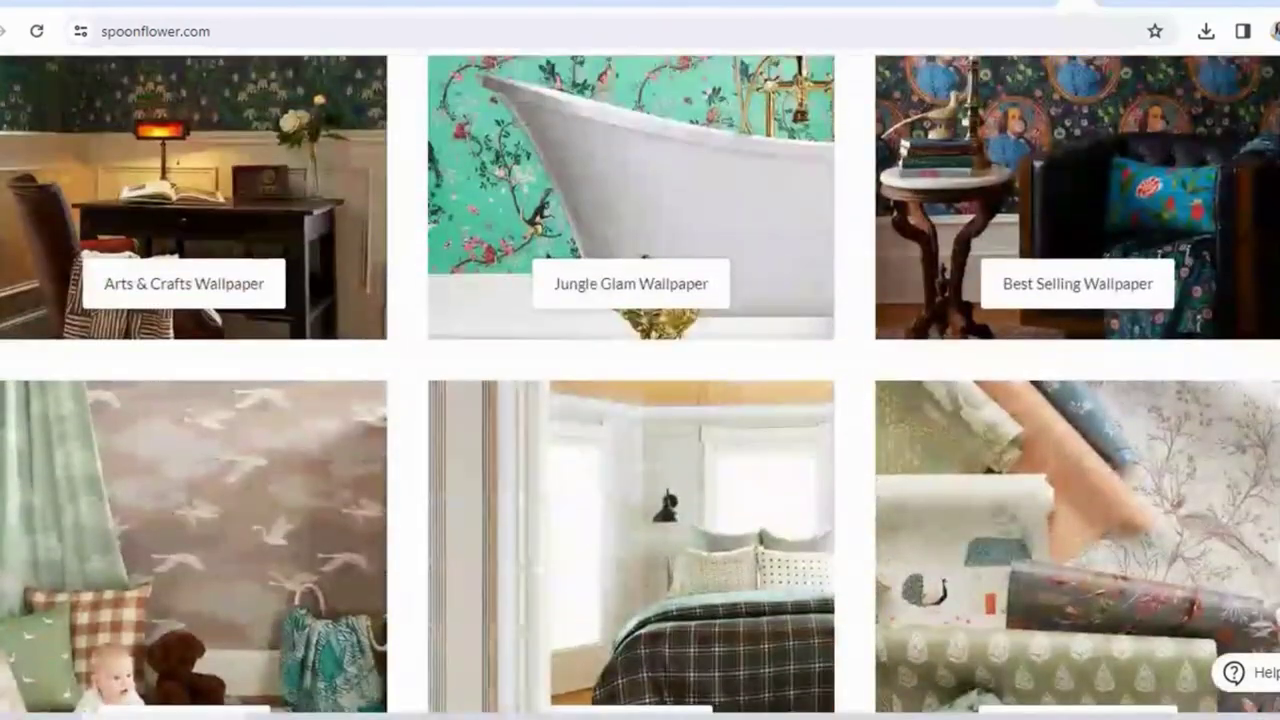
scroll(640, 400, up, 5)
scroll(640, 400, up, 5)
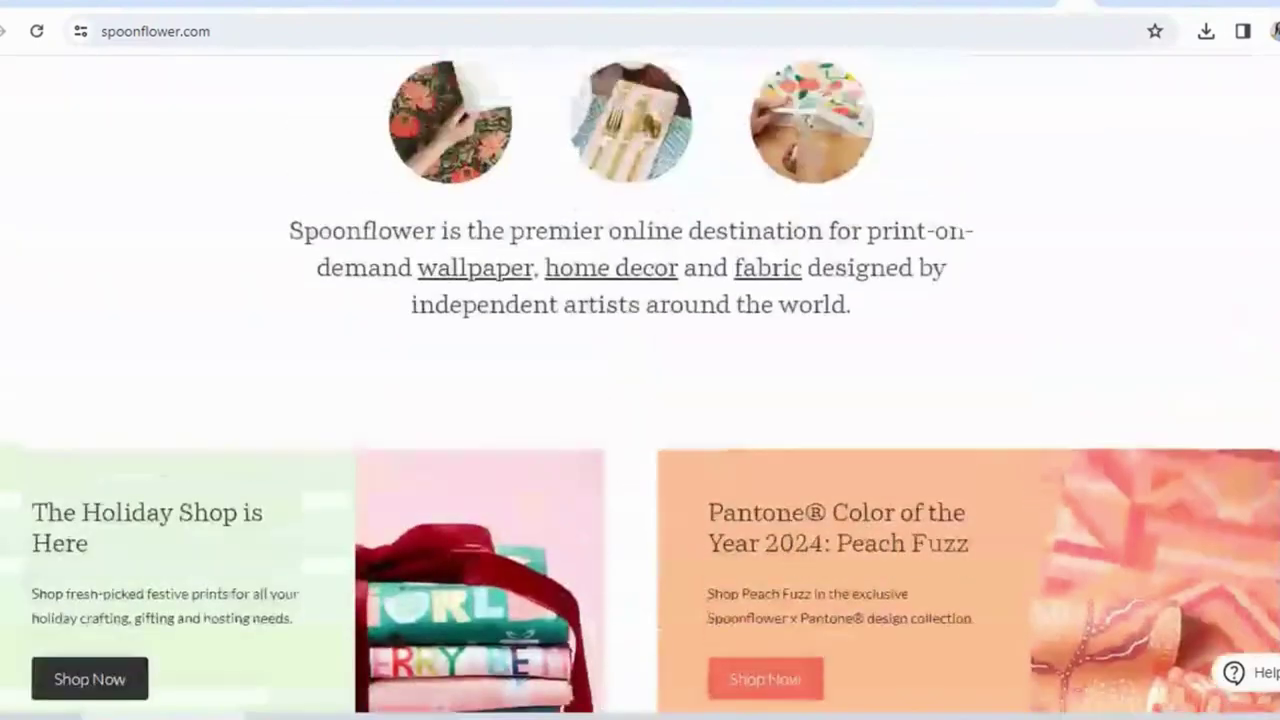
scroll(640, 400, up, 1)
scroll(640, 400, up, 5)
scroll(640, 400, up, 3)
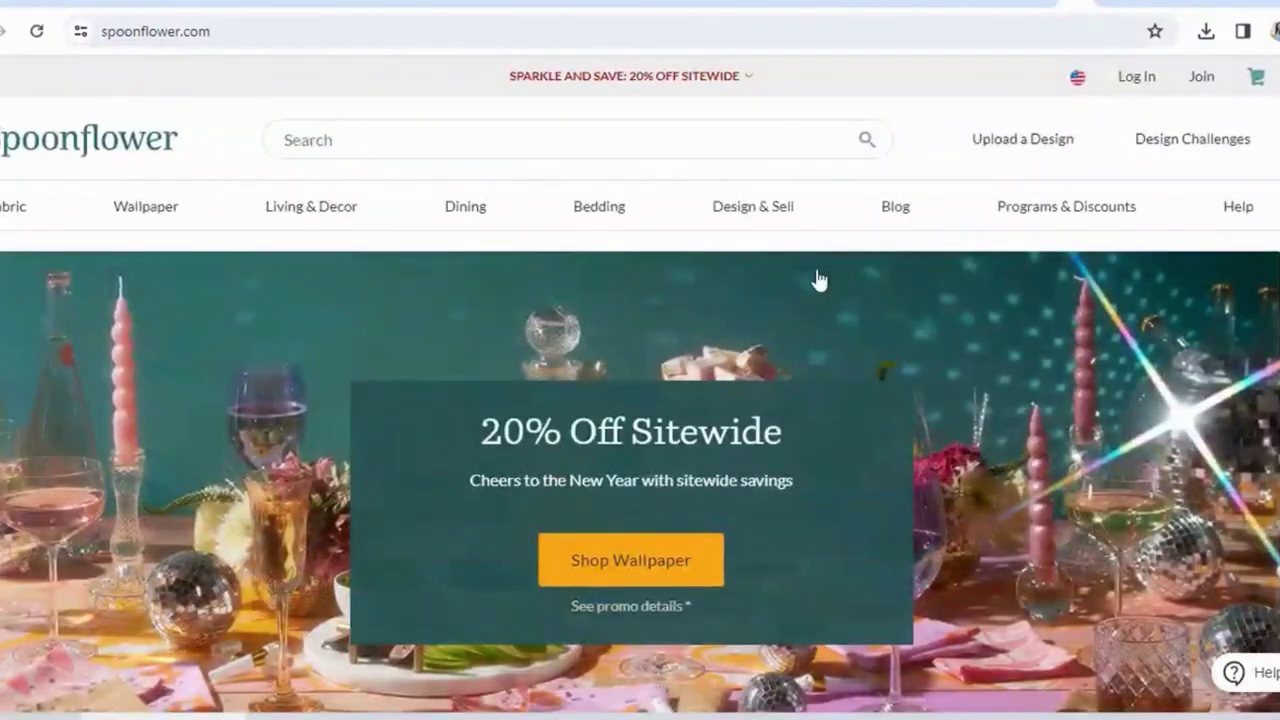
- Open the Shop Wallpaper listing and browse its 79 EditorsPicksColorConfident designs
click(690, 553)
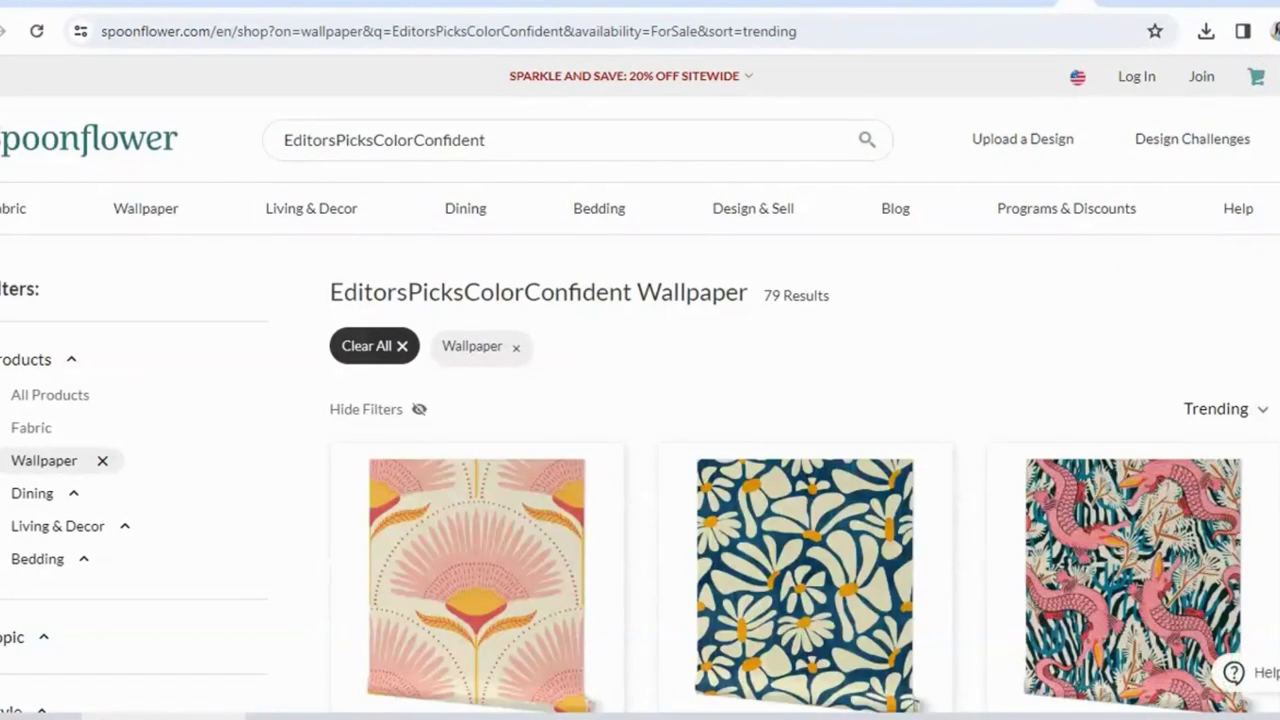
scroll(640, 400, down, 2)
scroll(640, 400, down, 1)
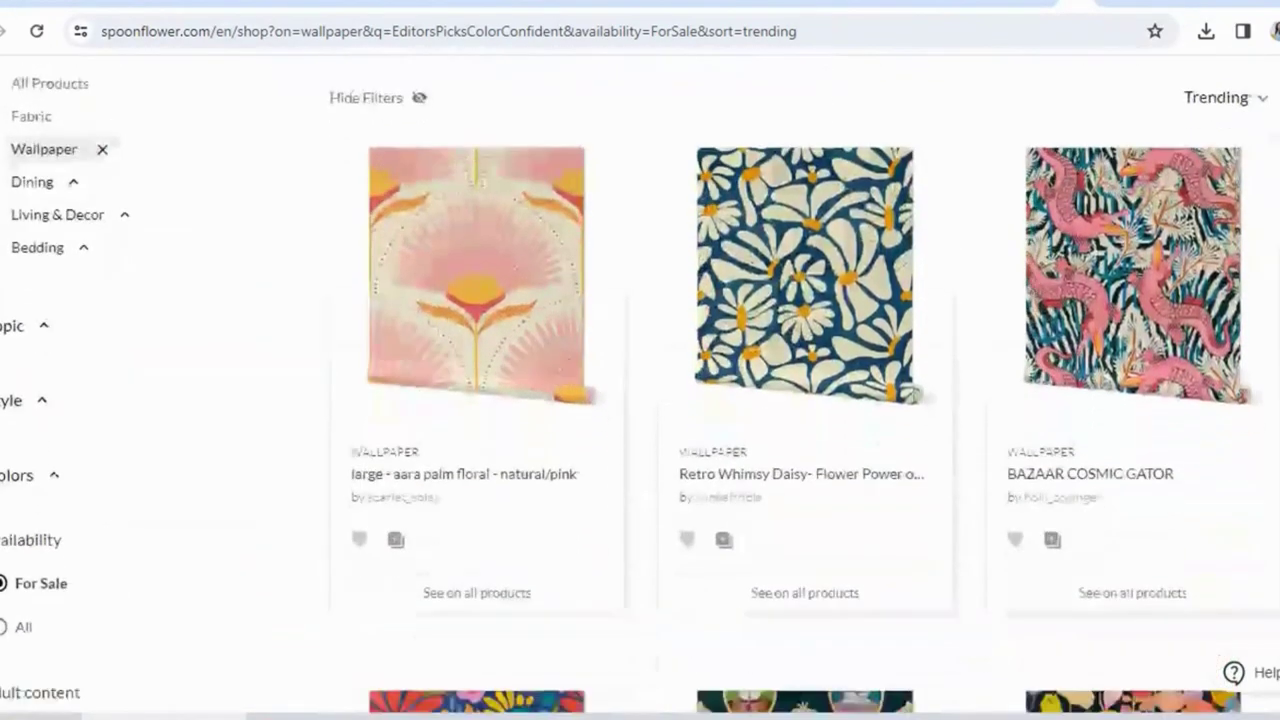
scroll(640, 400, down, 3)
scroll(640, 400, down, 1)
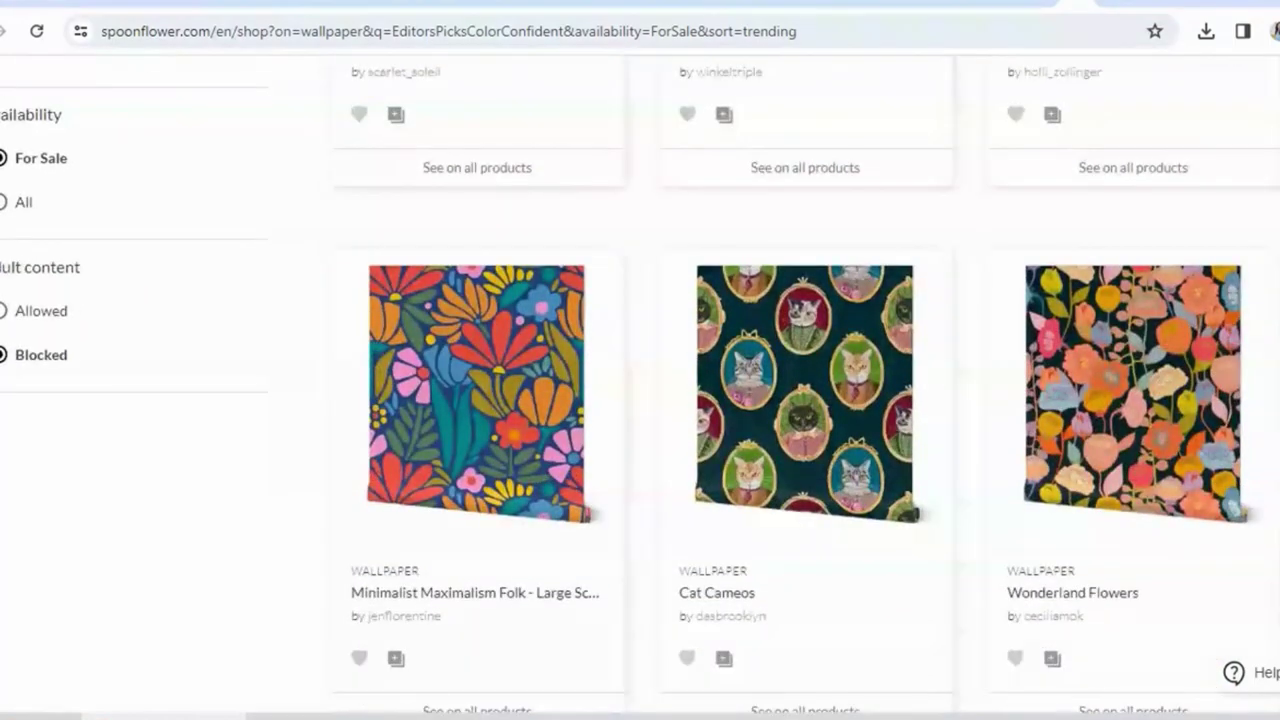
scroll(640, 400, down, 2)
scroll(640, 400, down, 3)
scroll(640, 400, down, 1)
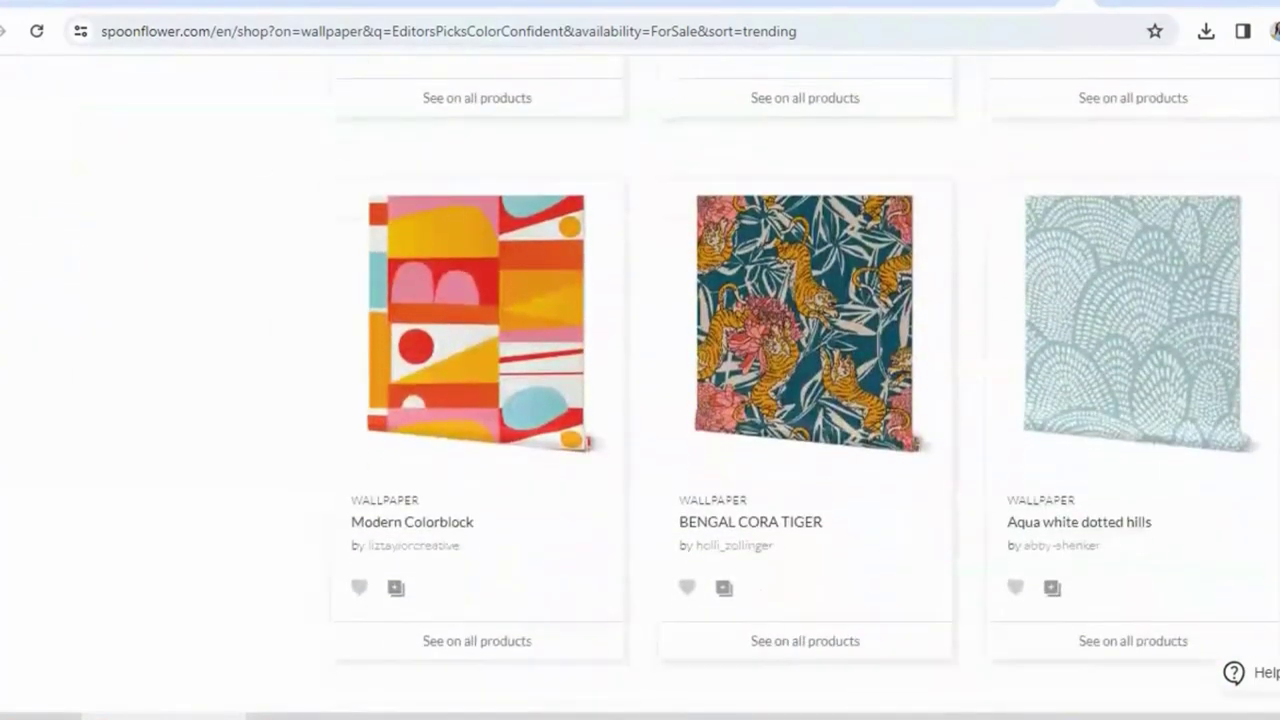
scroll(640, 400, down, 2)
scroll(640, 400, down, 3)
scroll(640, 400, down, 4)
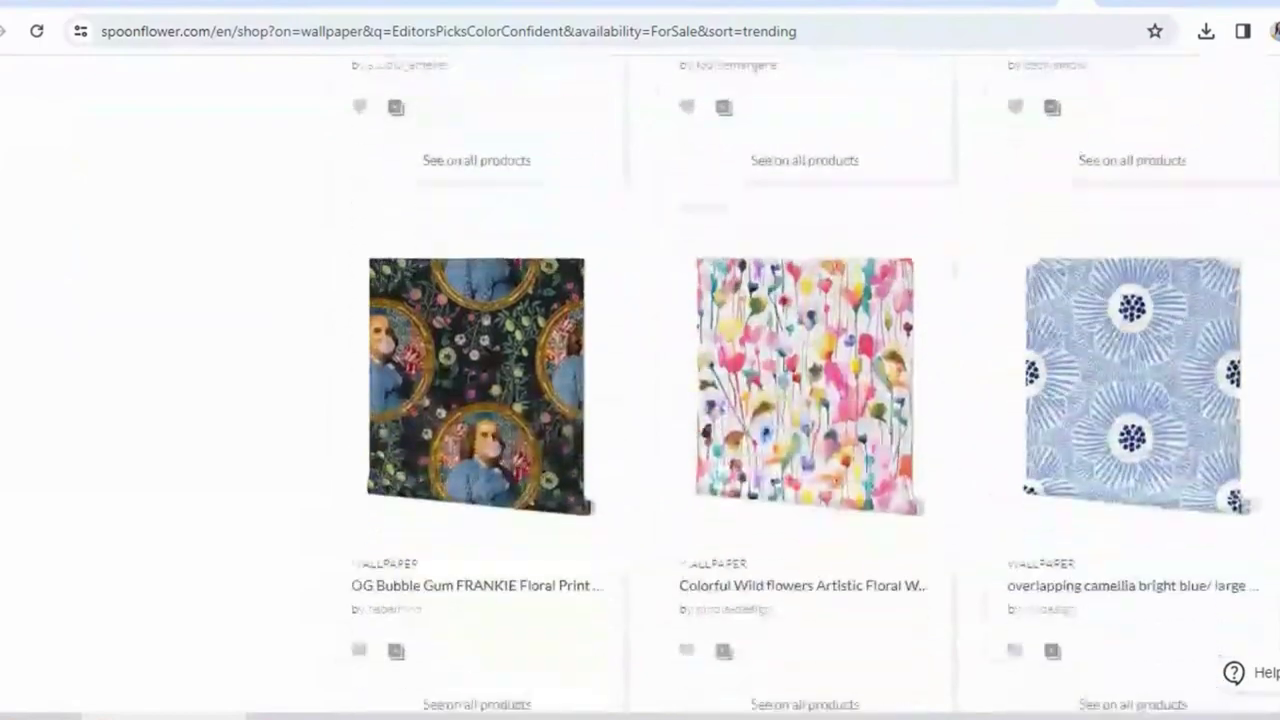
scroll(640, 400, down, 1)
scroll(640, 400, down, 4)
scroll(640, 400, down, 1)
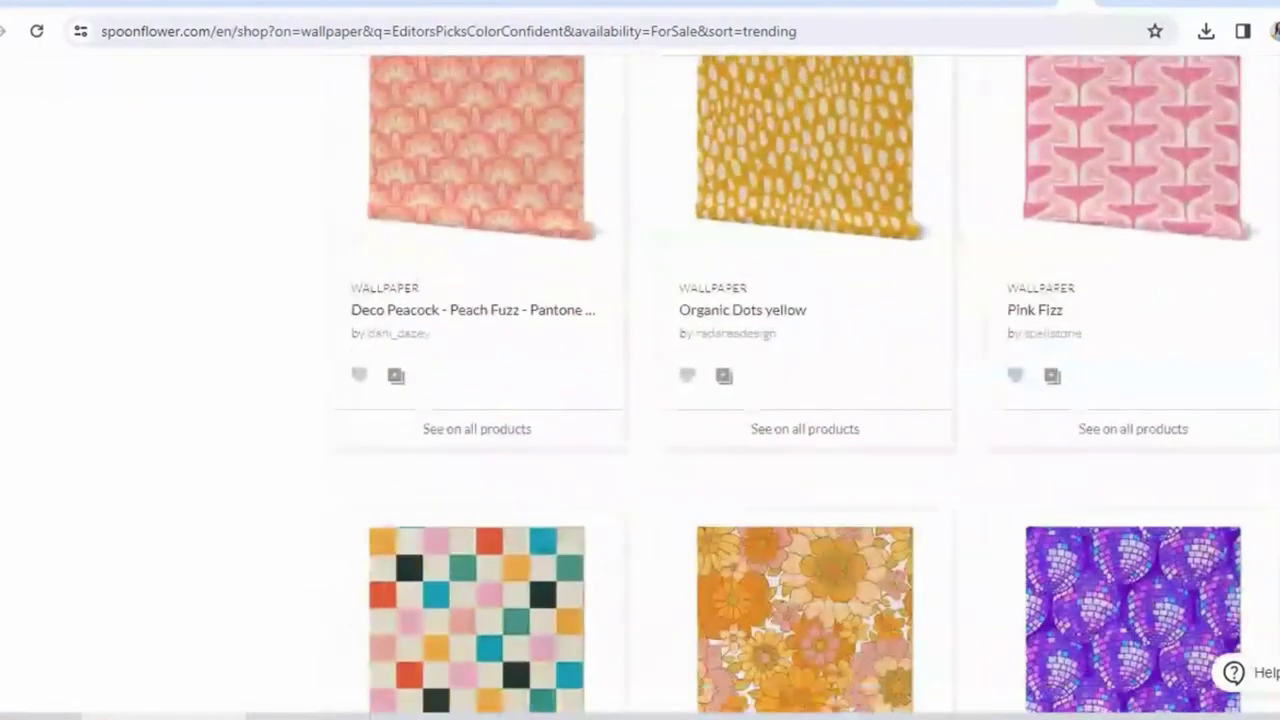
scroll(640, 400, down, 2)
scroll(640, 400, down, 3)
scroll(640, 400, down, 5)
scroll(640, 400, down, 2)
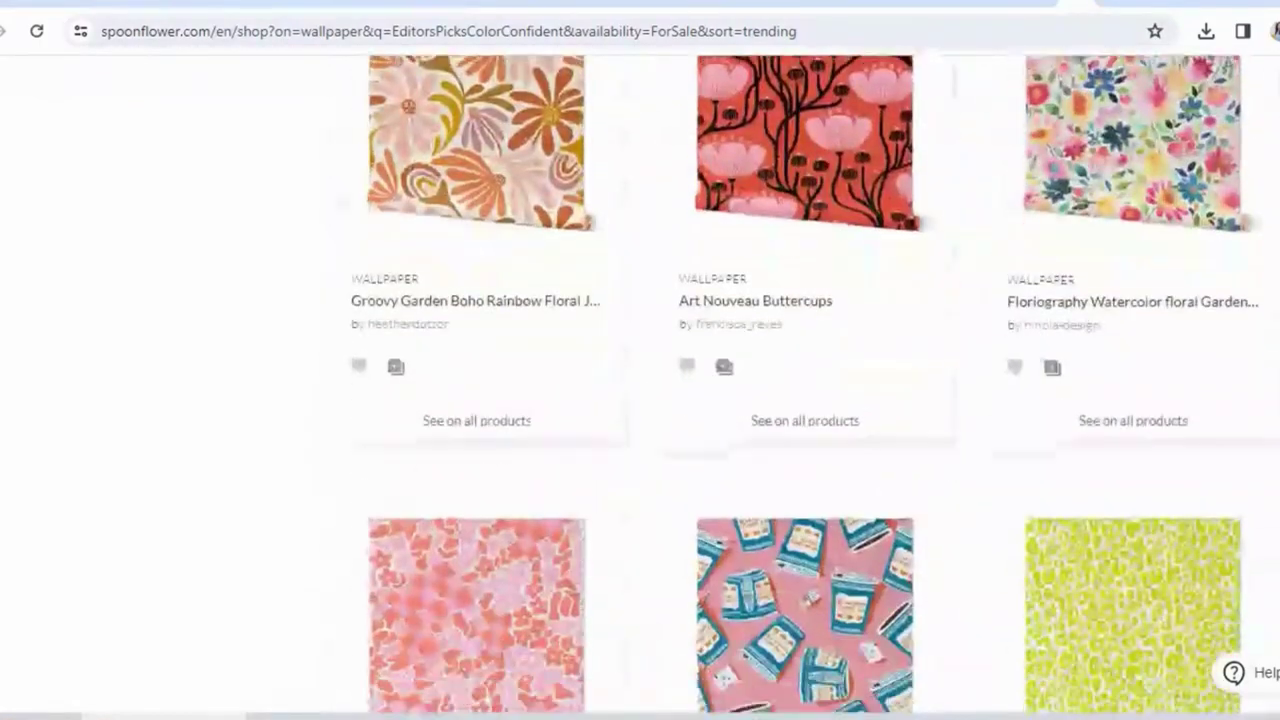
scroll(640, 400, down, 2)
scroll(640, 400, down, 2)
scroll(640, 400, down, 4)
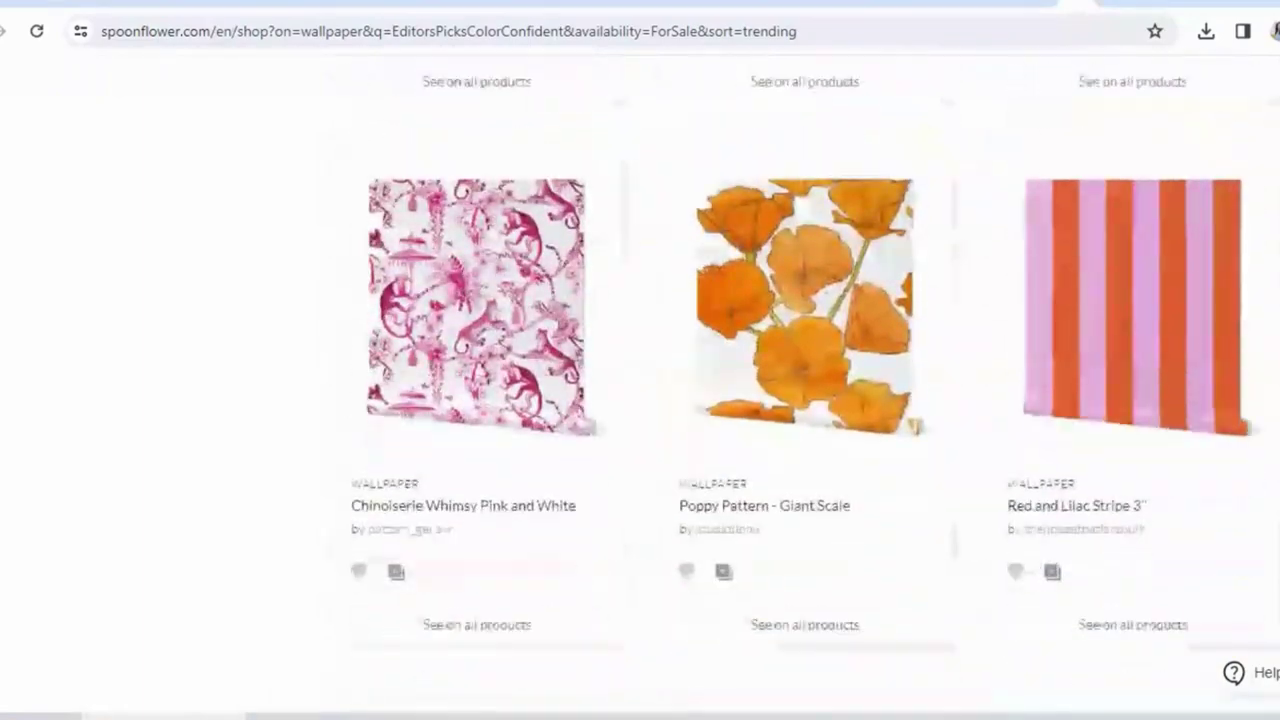
scroll(640, 400, down, 2)
scroll(640, 400, down, 3)
scroll(1066, 514, down, 4)
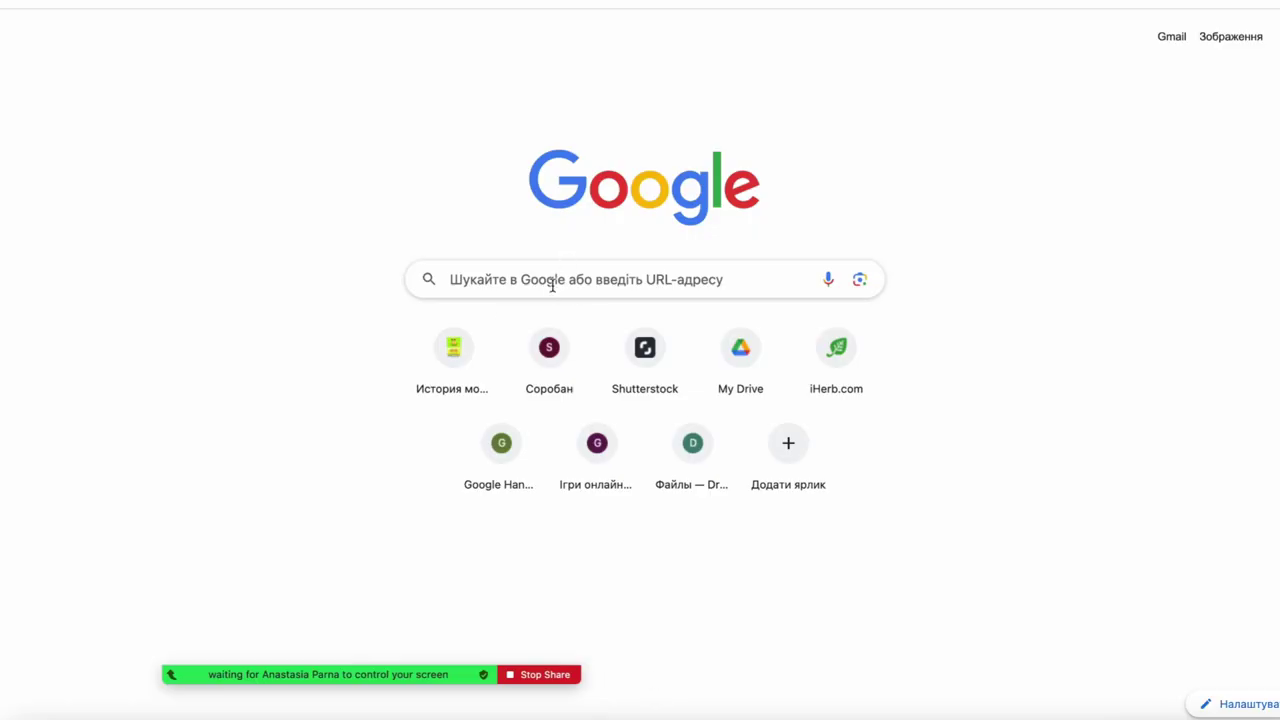
- Search Google for Spoonflower by typing 'Spoo' and choosing the Spoonflower suggestion
click(551, 283)
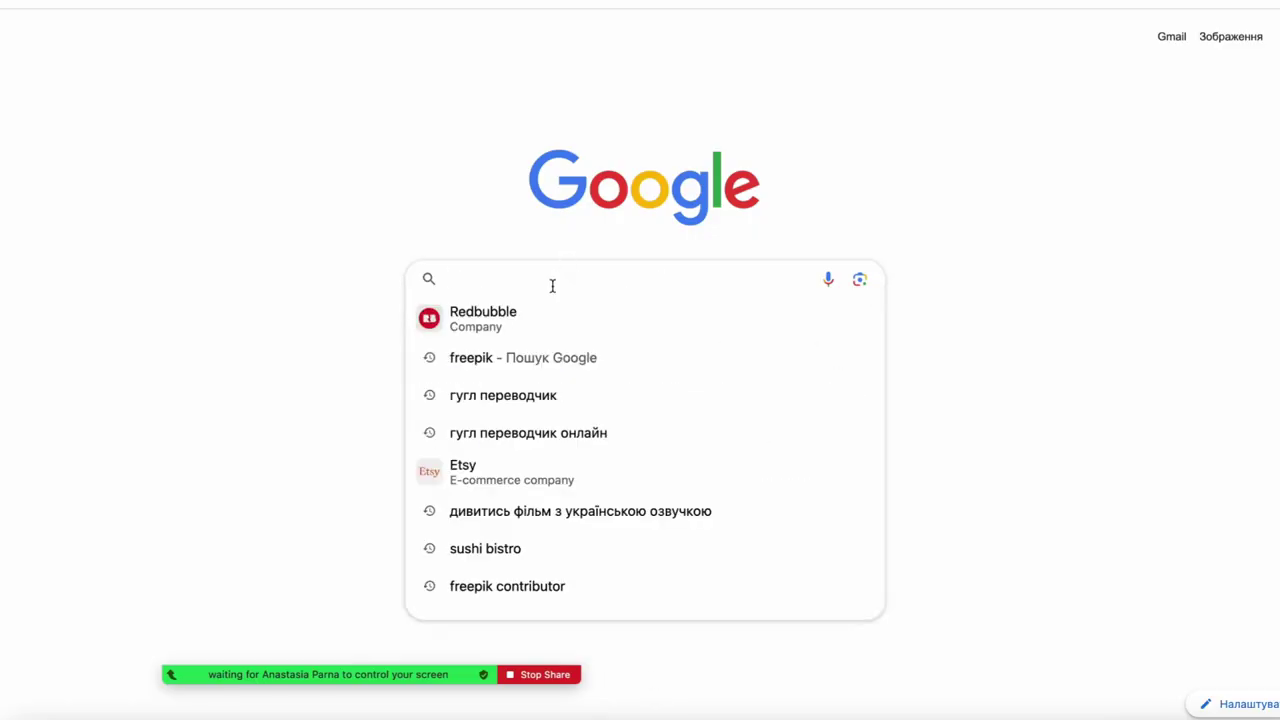
text(Sp)
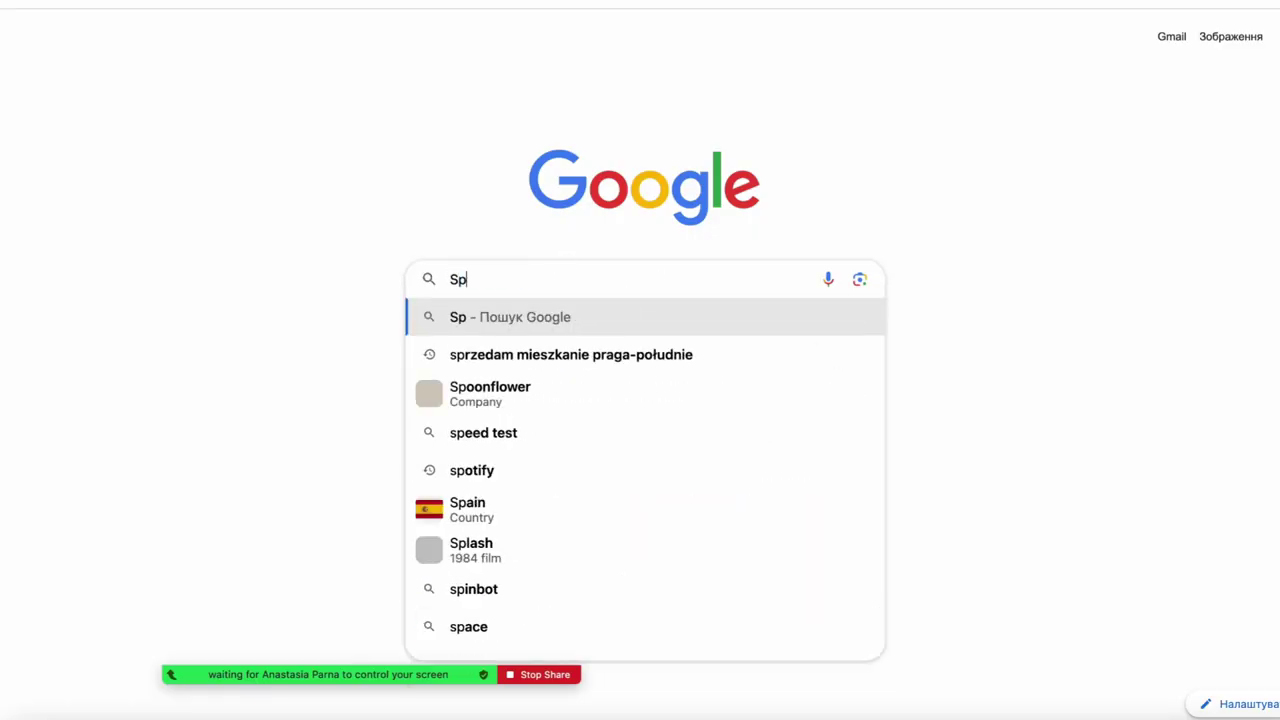
text(oo)
click(500, 358)
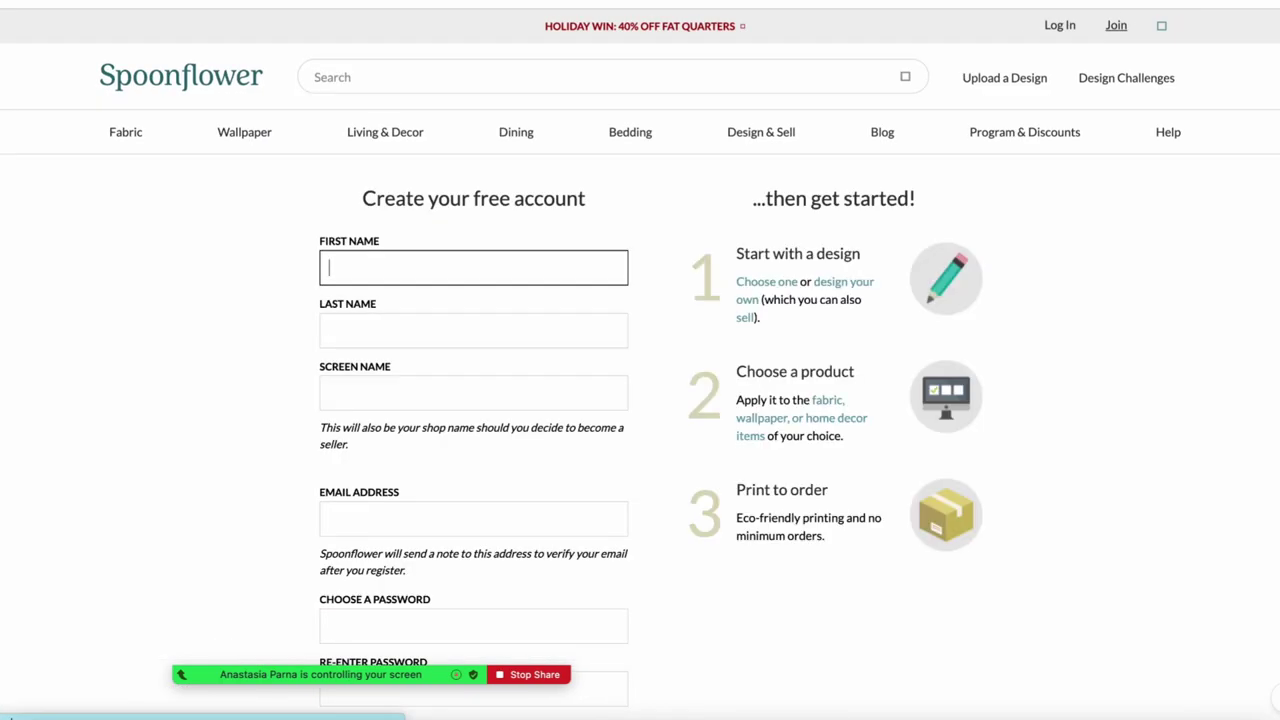
- Fill in the sign-up form's first name, screen name and e-mail fields using saved details
key(Down)
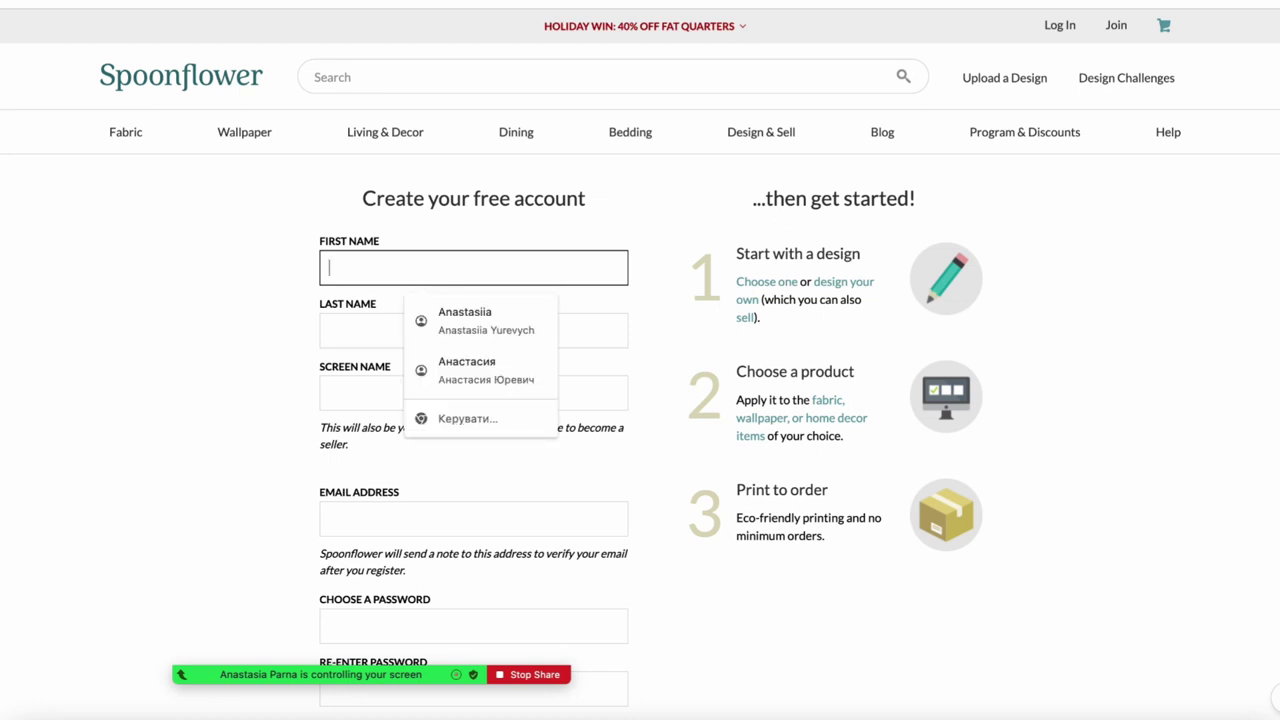
text(A)
key(Down)
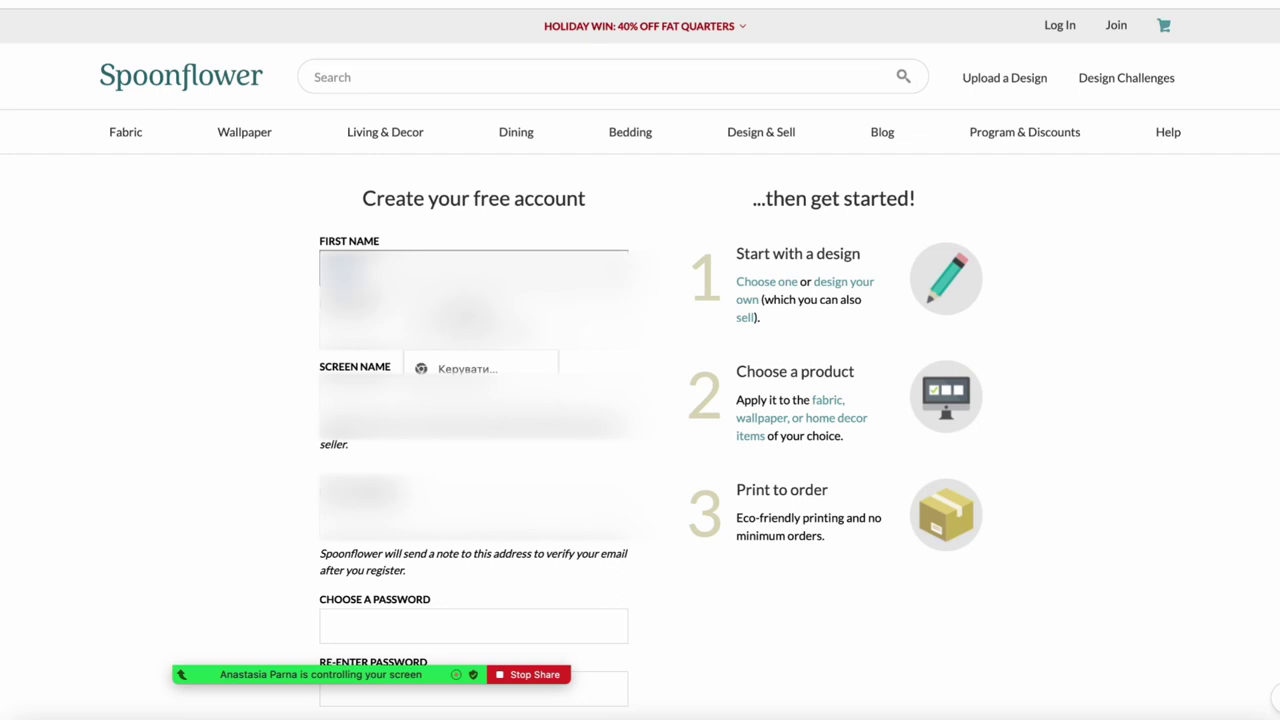
key(Tab)
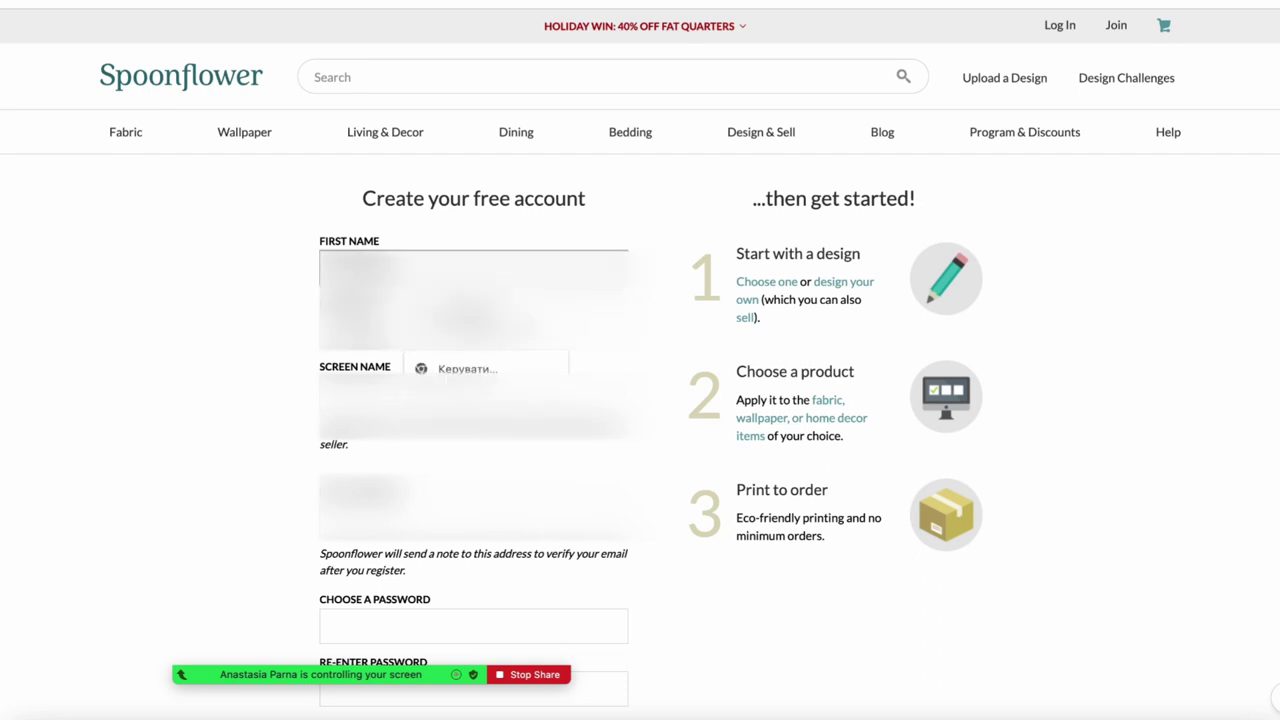
click(470, 395)
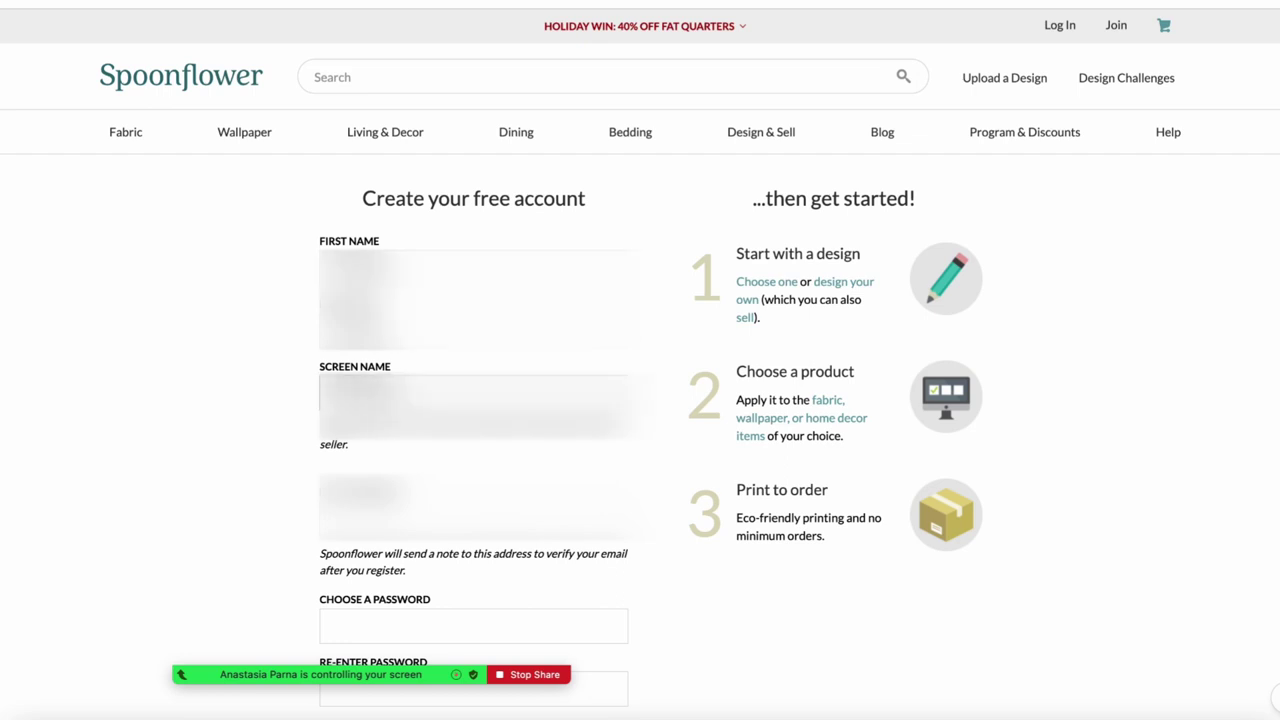
scroll(640, 400, down, 1)
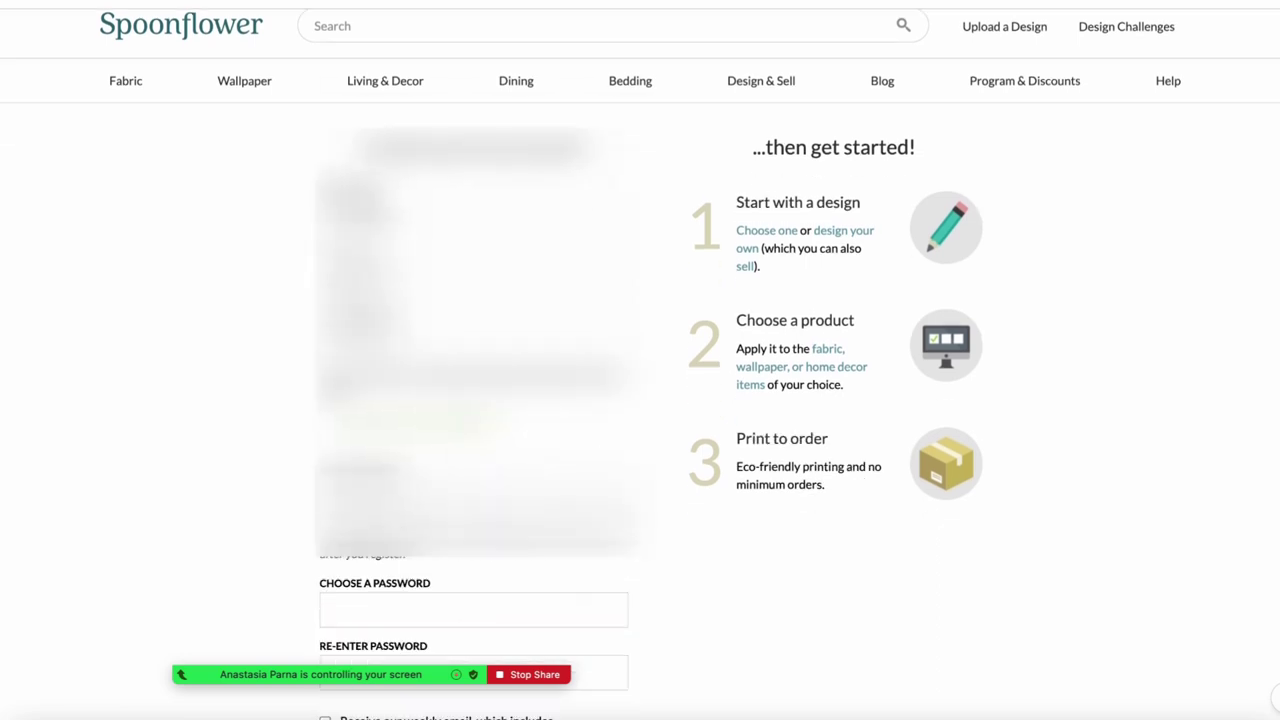
- Enter the account password, then pick the fig pattern JPG from STOCK > shutter > 22.10
click(473, 610)
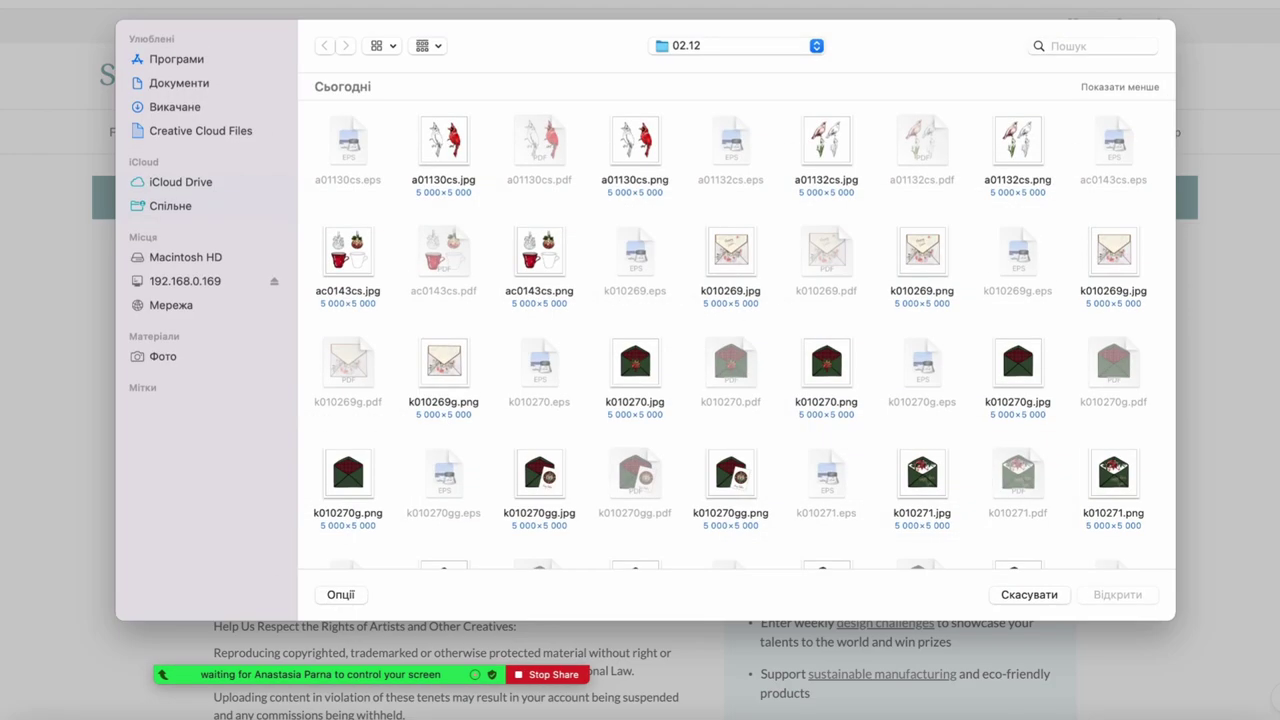
click(697, 45)
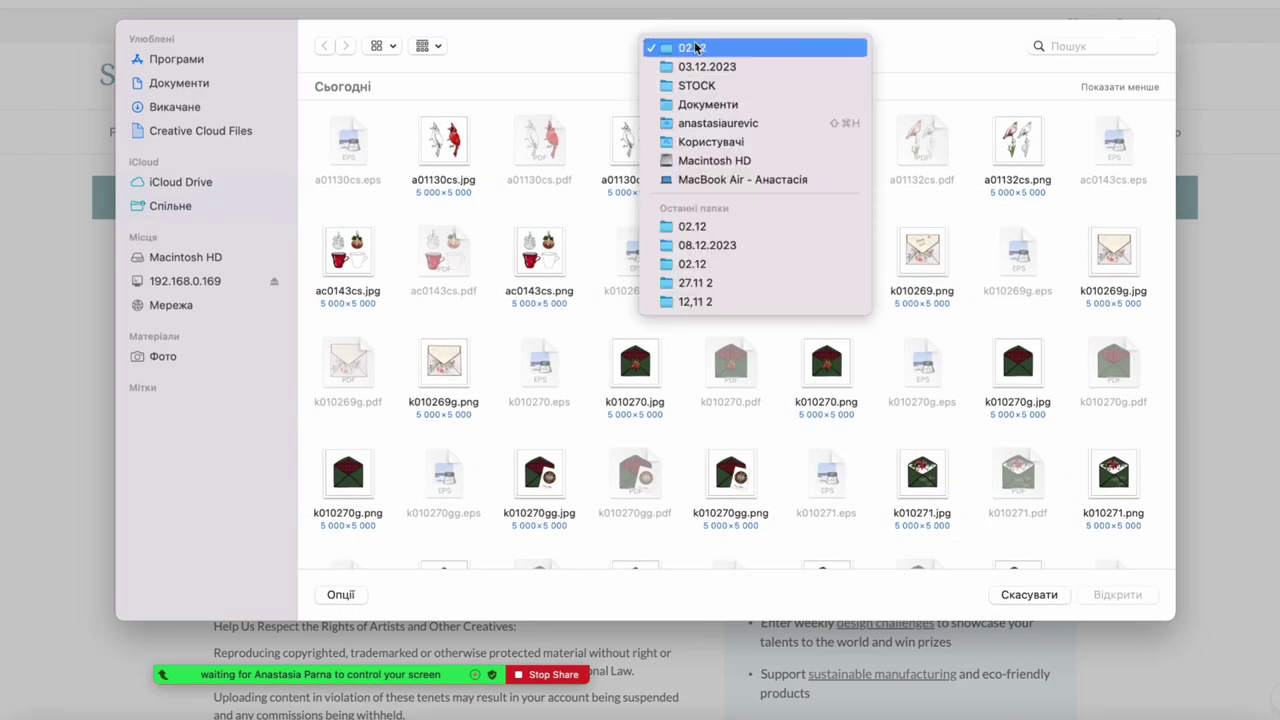
click(700, 85)
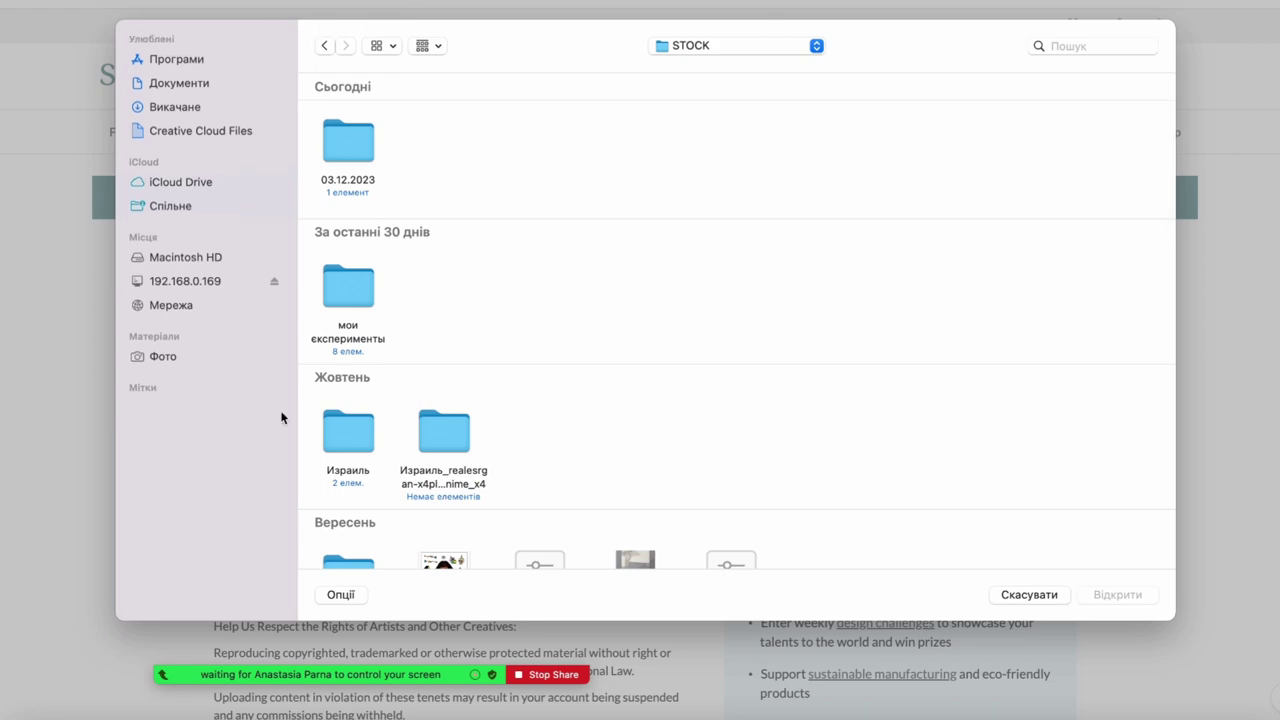
scroll(435, 168, down, 10)
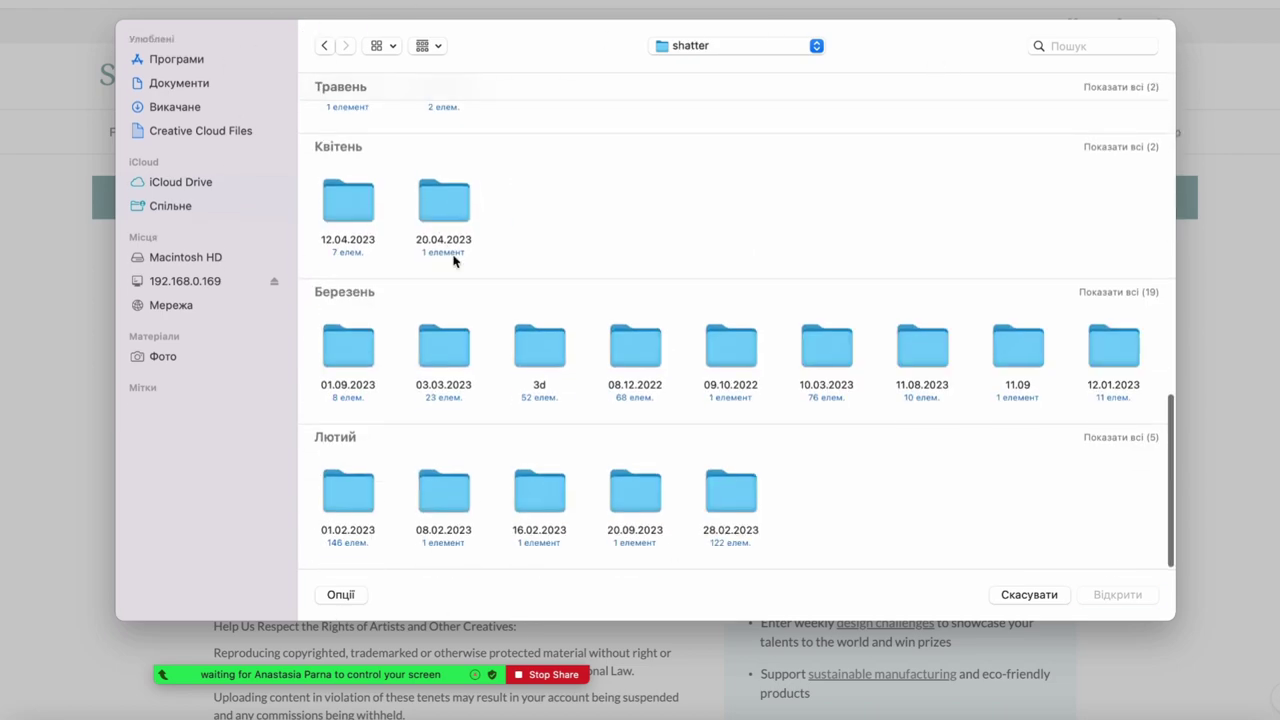
double_click(731, 477)
double_click(343, 170)
scroll(697, 392, down, 3)
scroll(697, 392, up, 10)
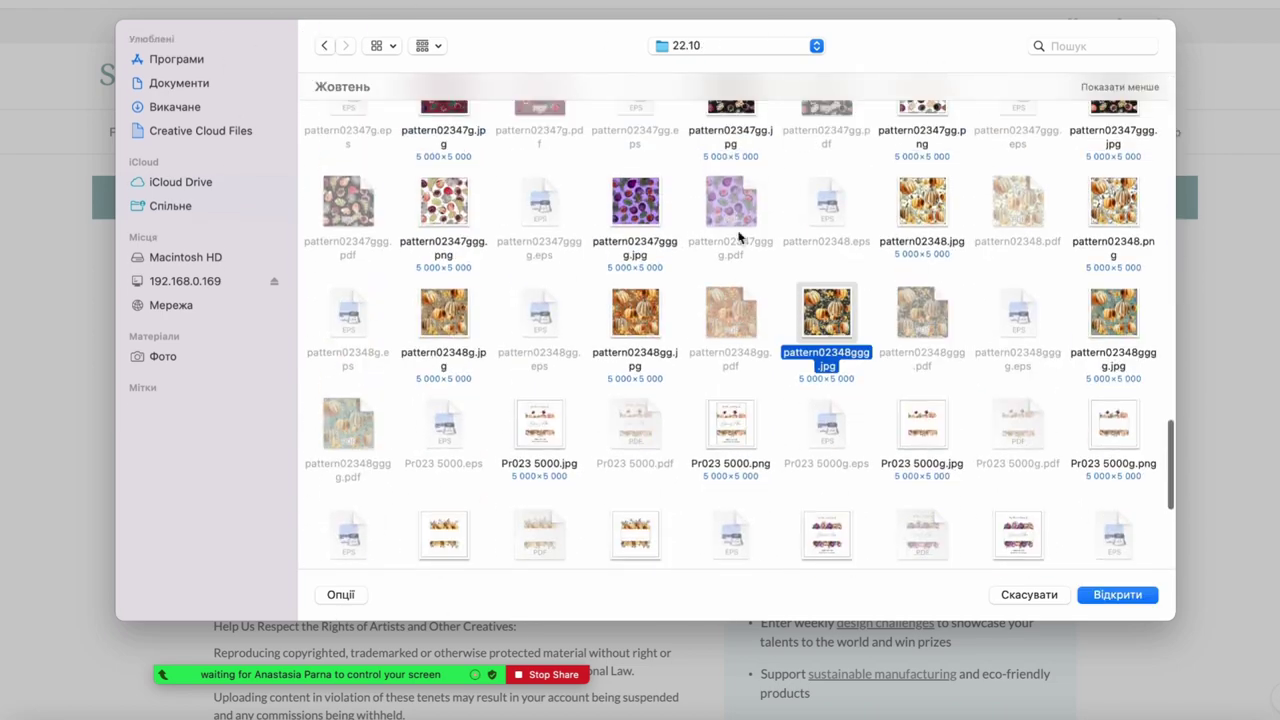
scroll(713, 363, down, 1)
double_click(440, 300)
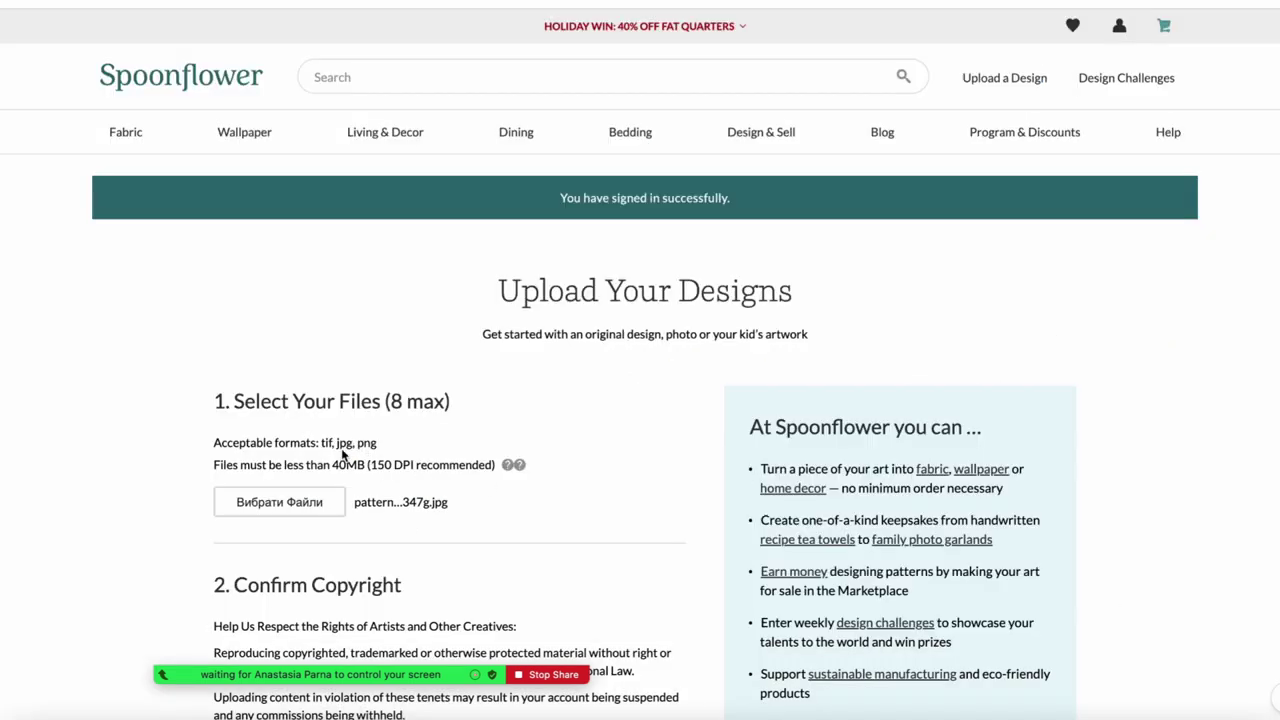
- Tick the 'I own the rights…' checkbox to accept copyright and Terms of Service
scroll(341, 455, down, 5)
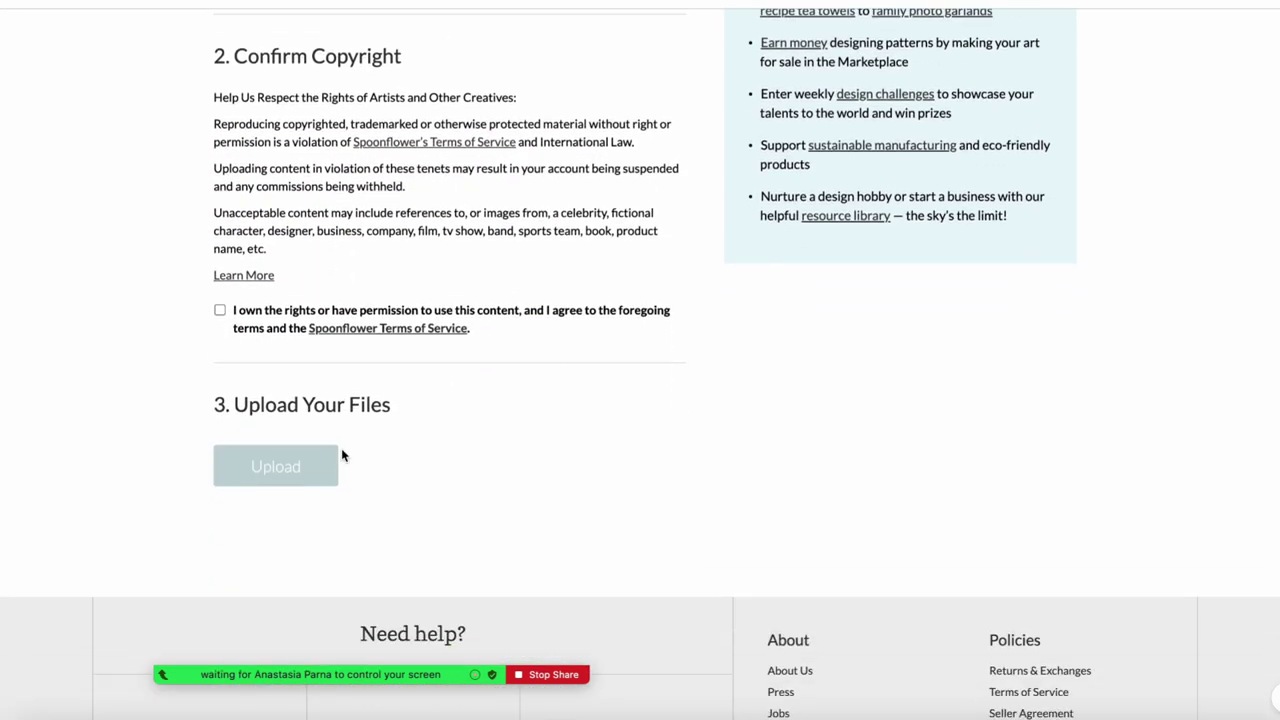
scroll(341, 455, up, 3)
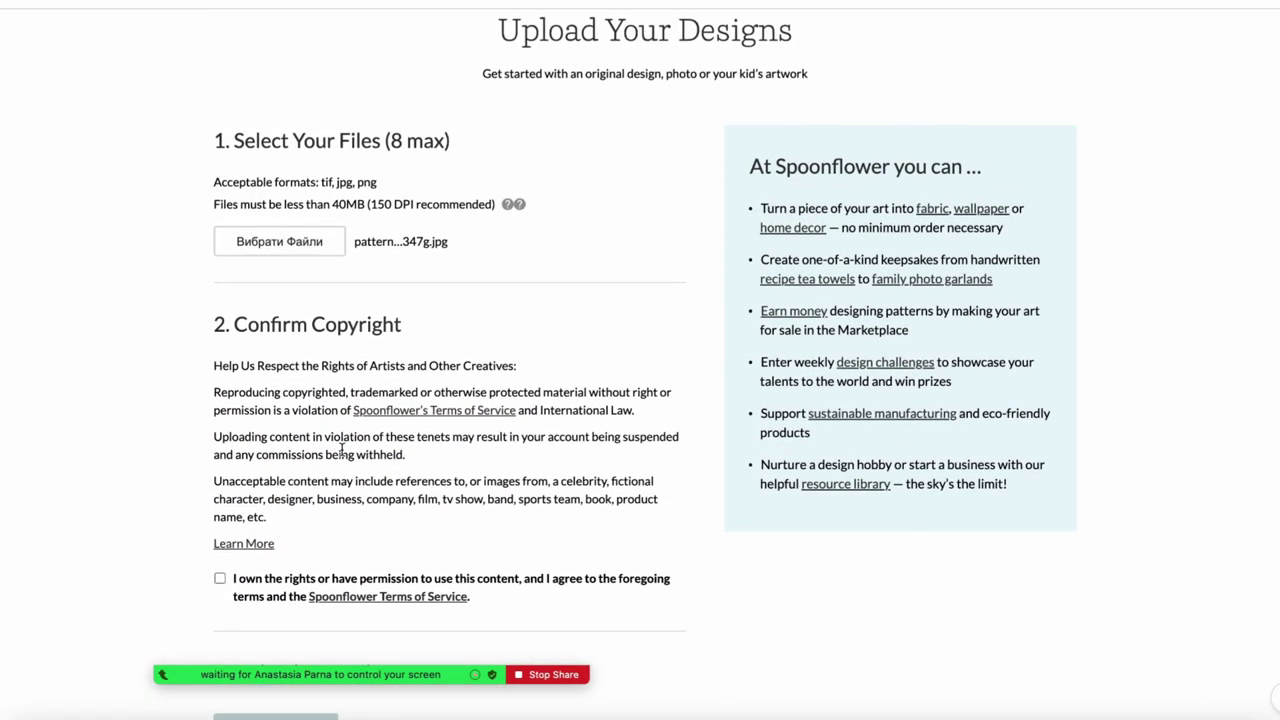
click(220, 578)
scroll(540, 440, down, 2)
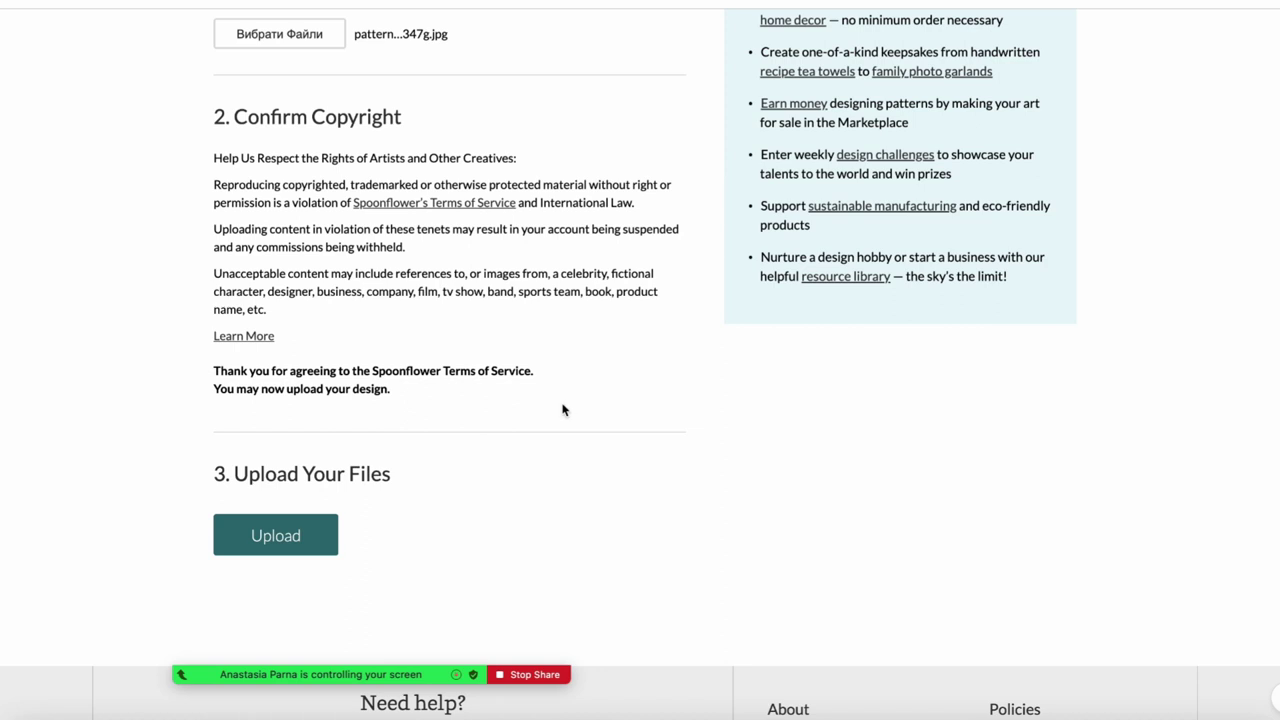
scroll(505, 440, down, 1)
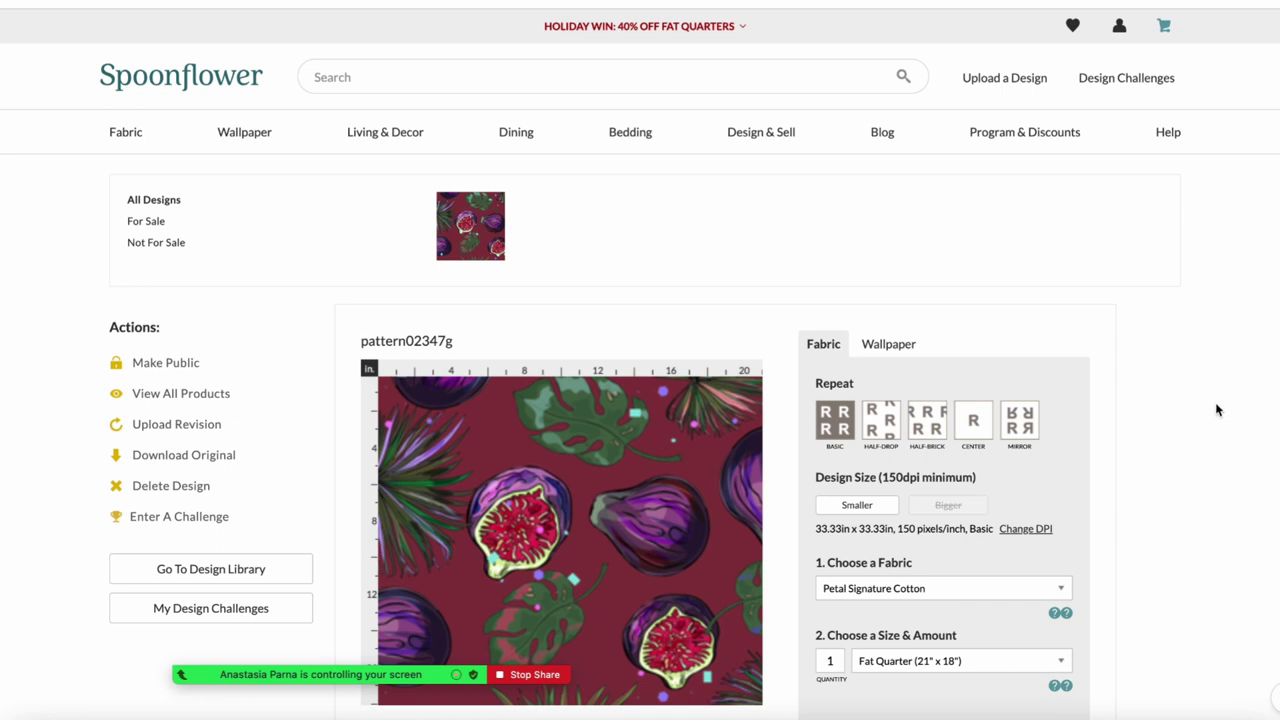
- Review the pattern02347g page: 33.33in x 33.33in at 150 pixels/inch on Petal Signature Cotton
scroll(1217, 418, down, 1)
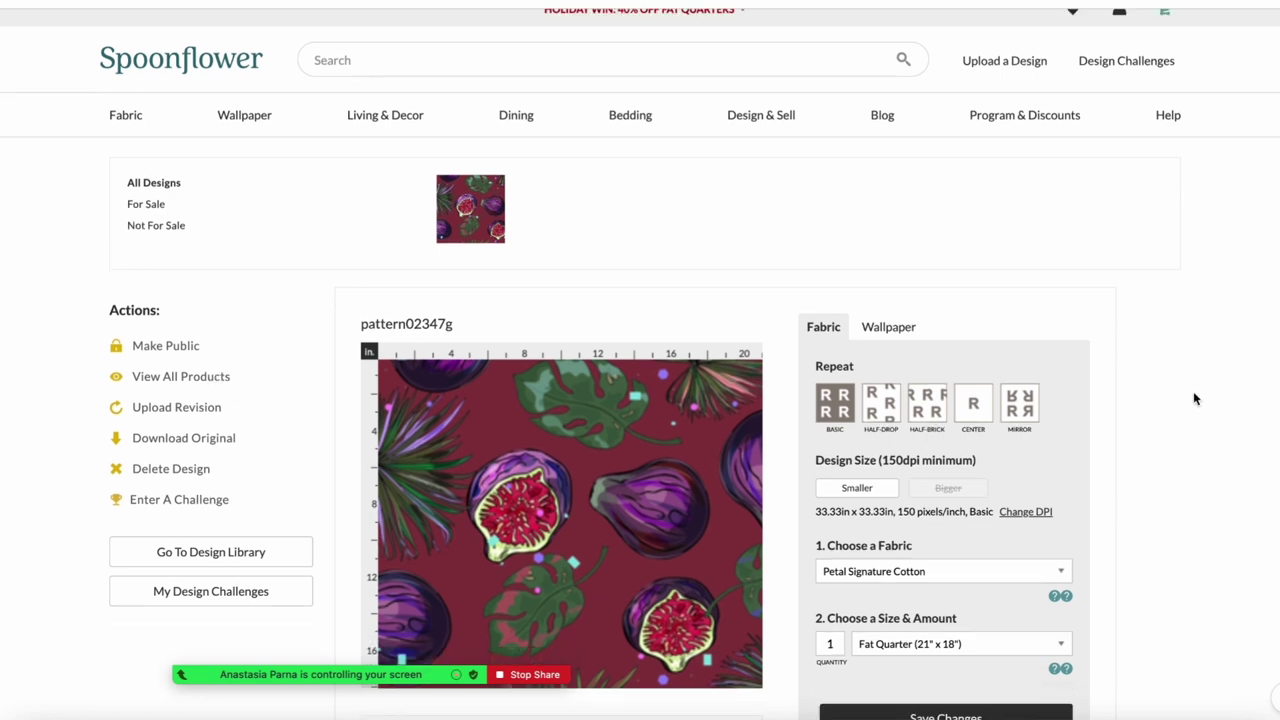
scroll(1182, 434, down, 2)
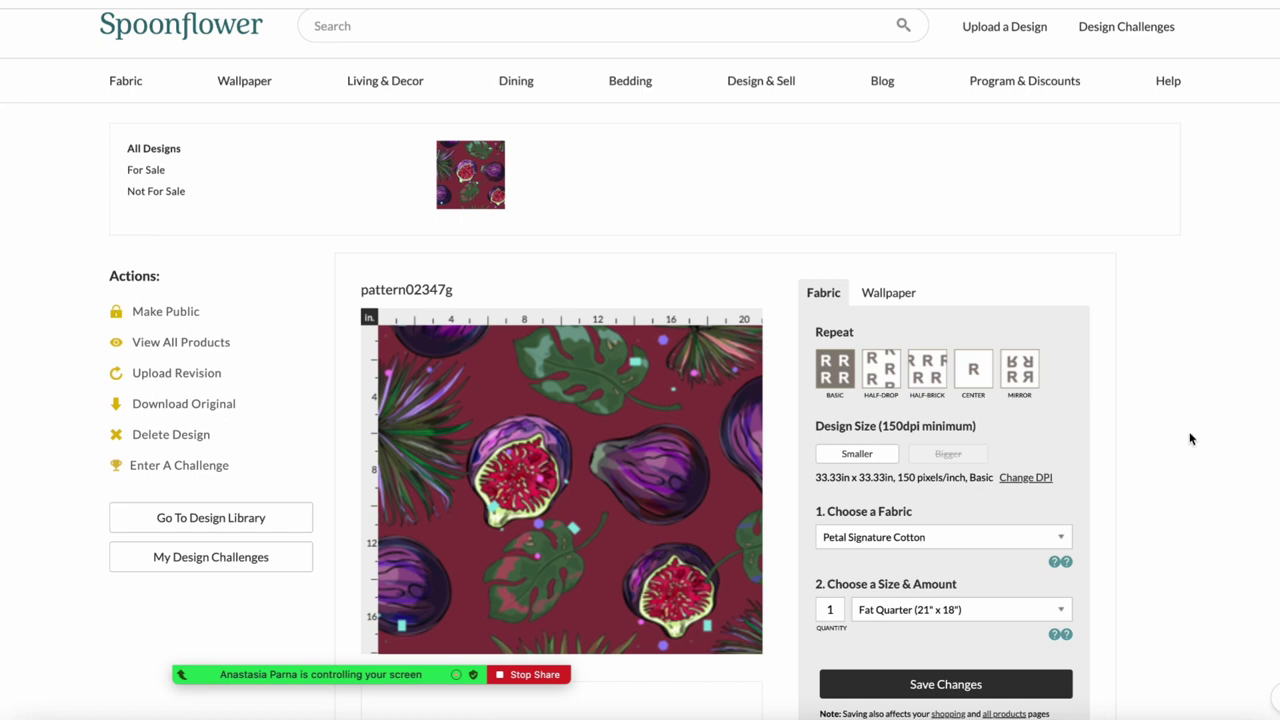
scroll(1140, 420, down, 2)
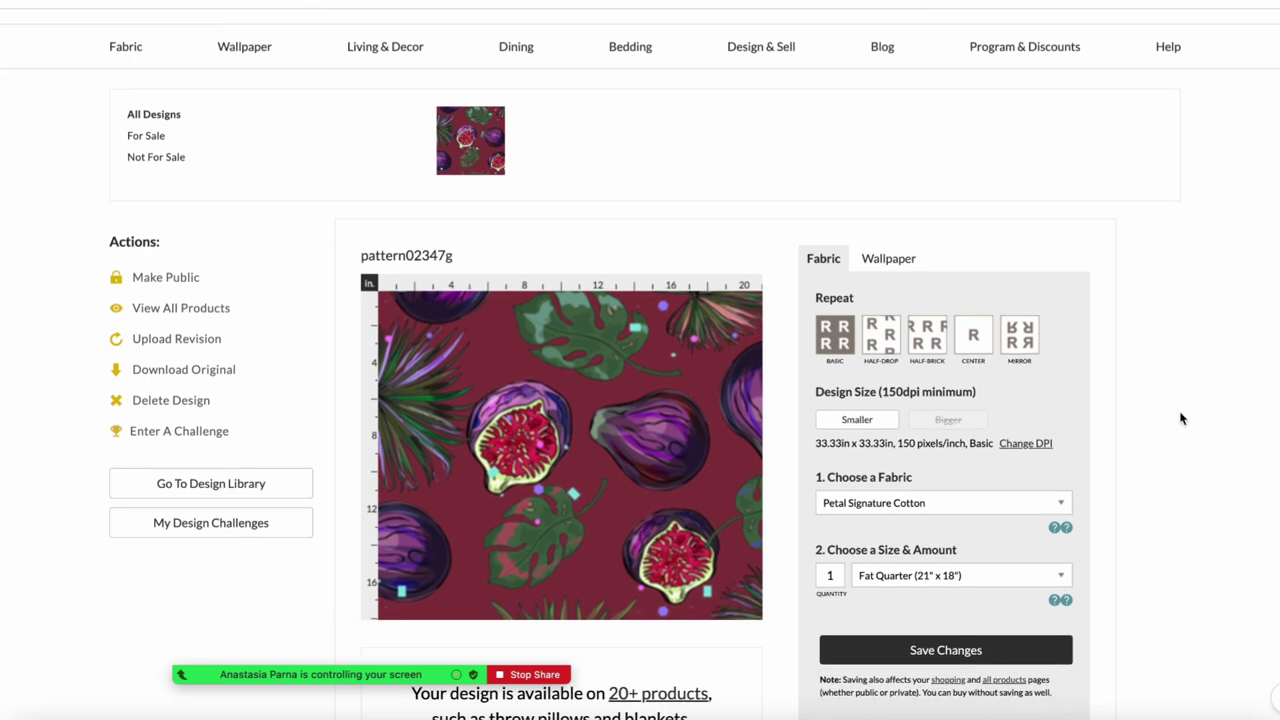
scroll(1181, 418, down, 4)
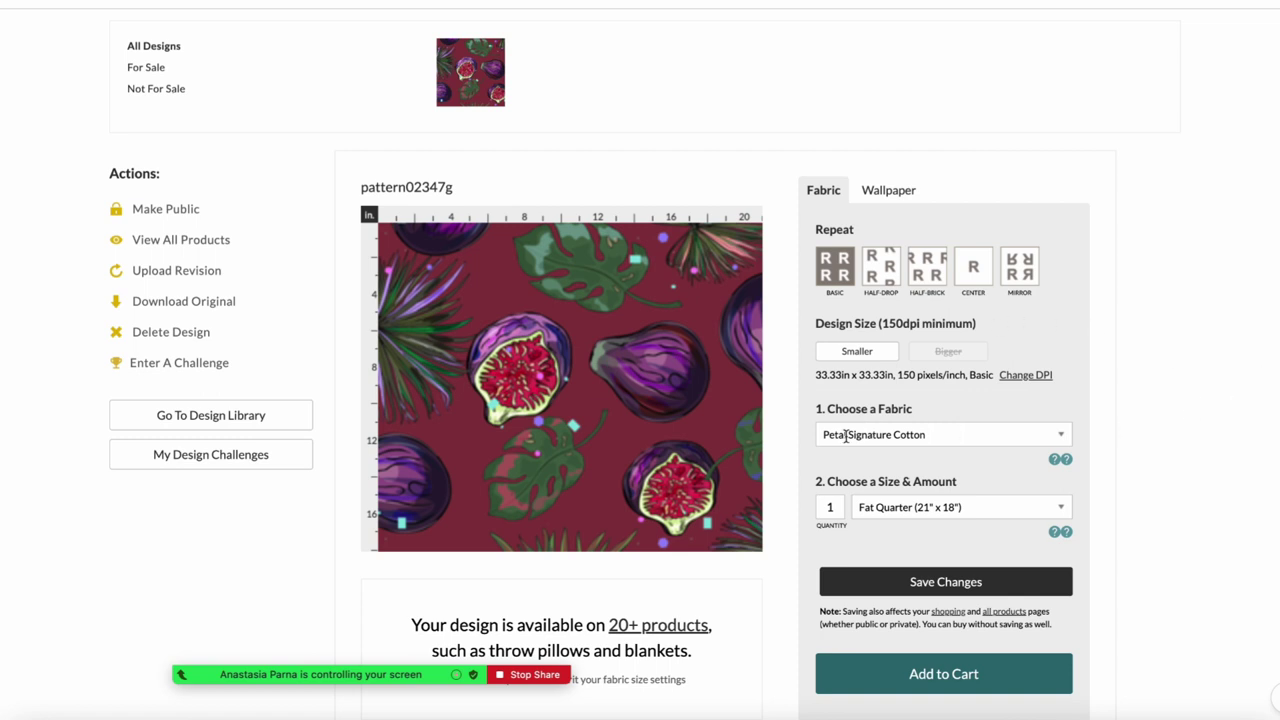
scroll(1146, 461, down, 5)
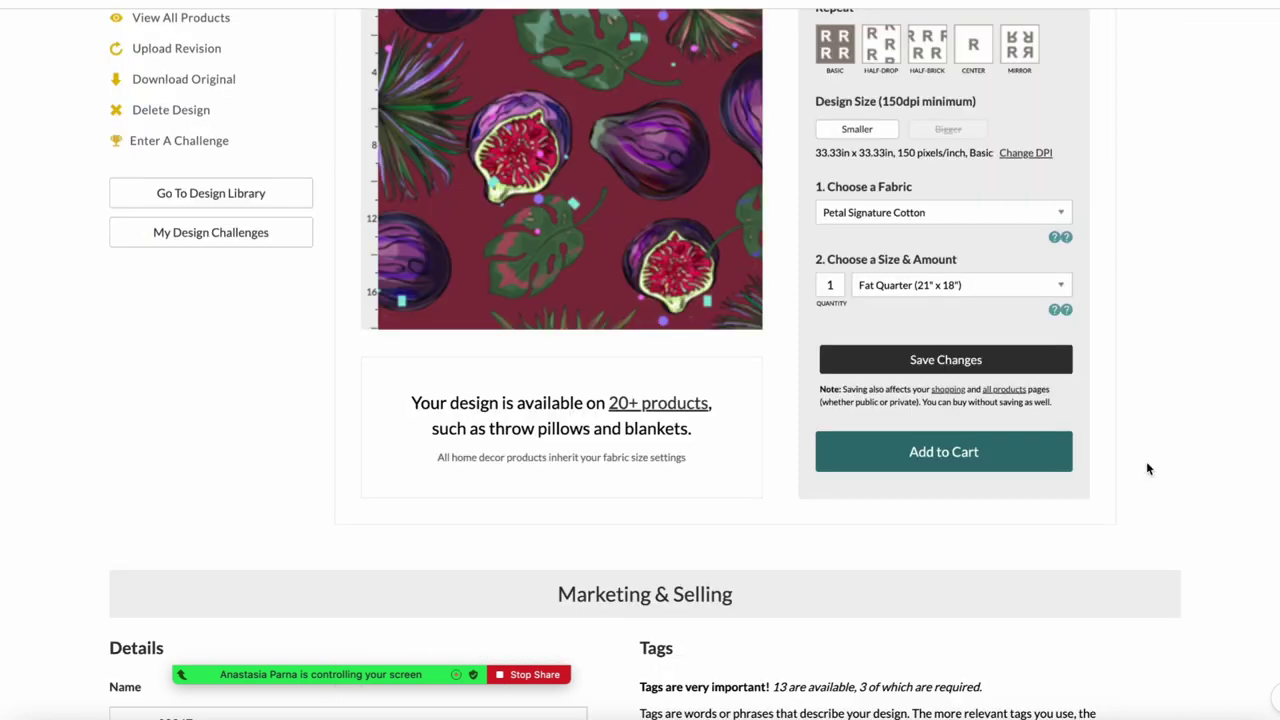
scroll(1146, 461, up, 2)
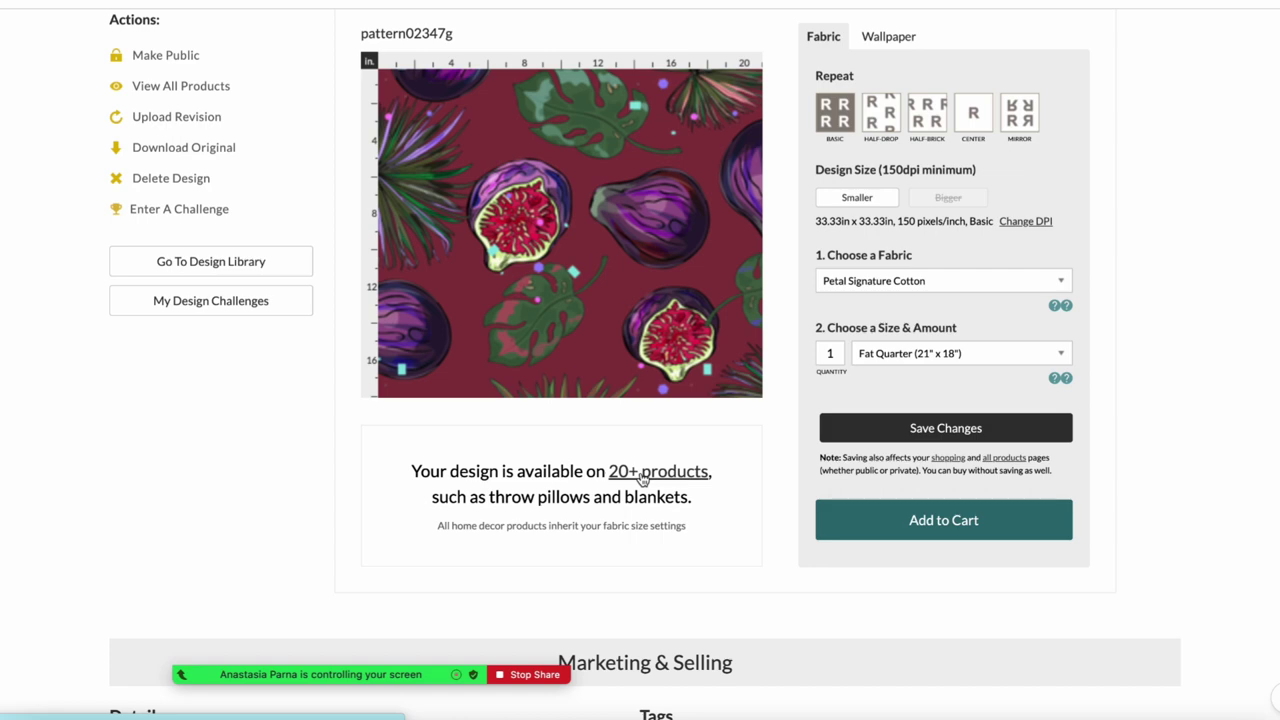
- Open the '20+ products' view and scroll through the fig design's Wallpaper and Kitchen & Dining mockups
click(642, 479)
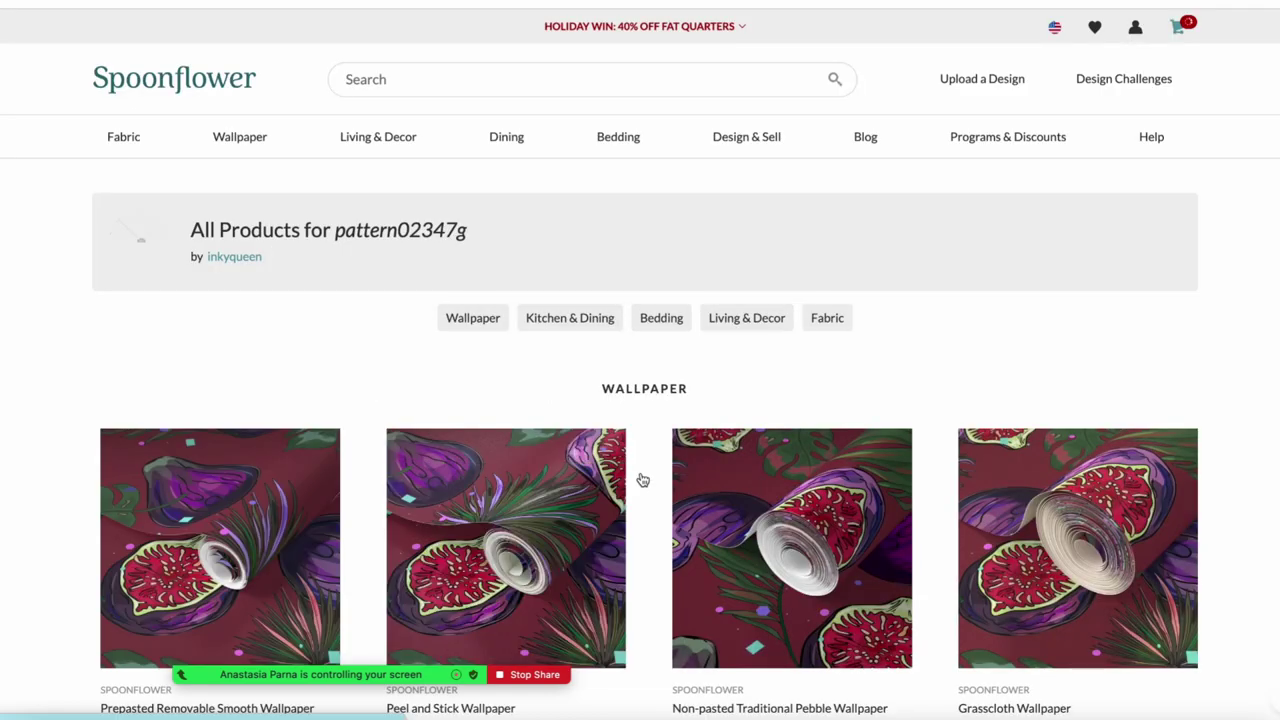
scroll(1086, 331, down, 1)
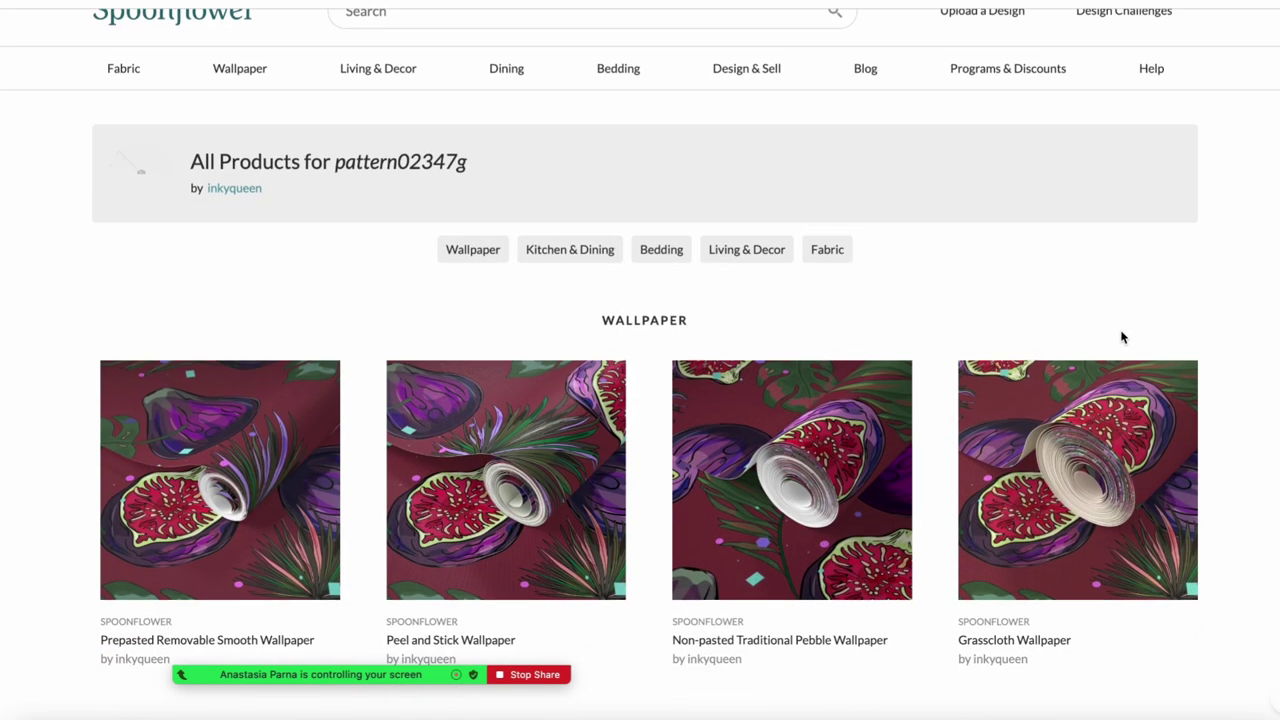
scroll(1122, 337, down, 1)
scroll(1015, 456, down, 1)
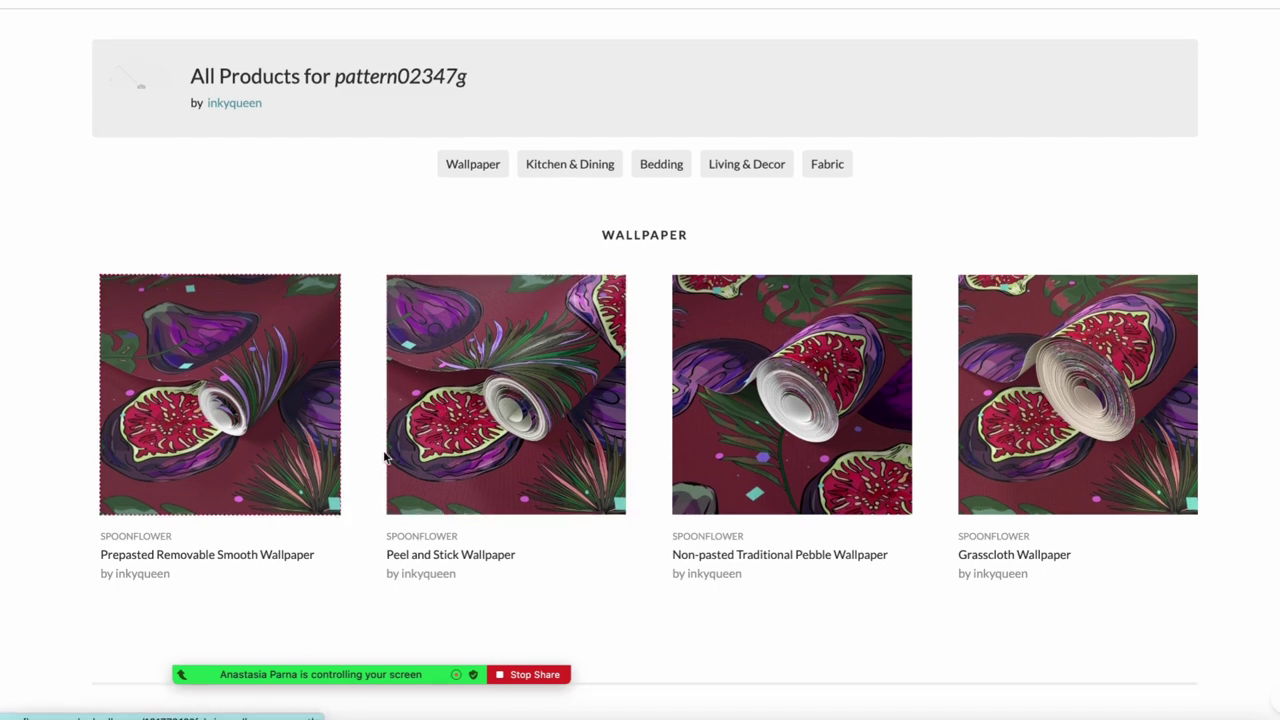
scroll(1015, 456, down, 1)
scroll(1080, 451, down, 1)
scroll(1103, 449, down, 1)
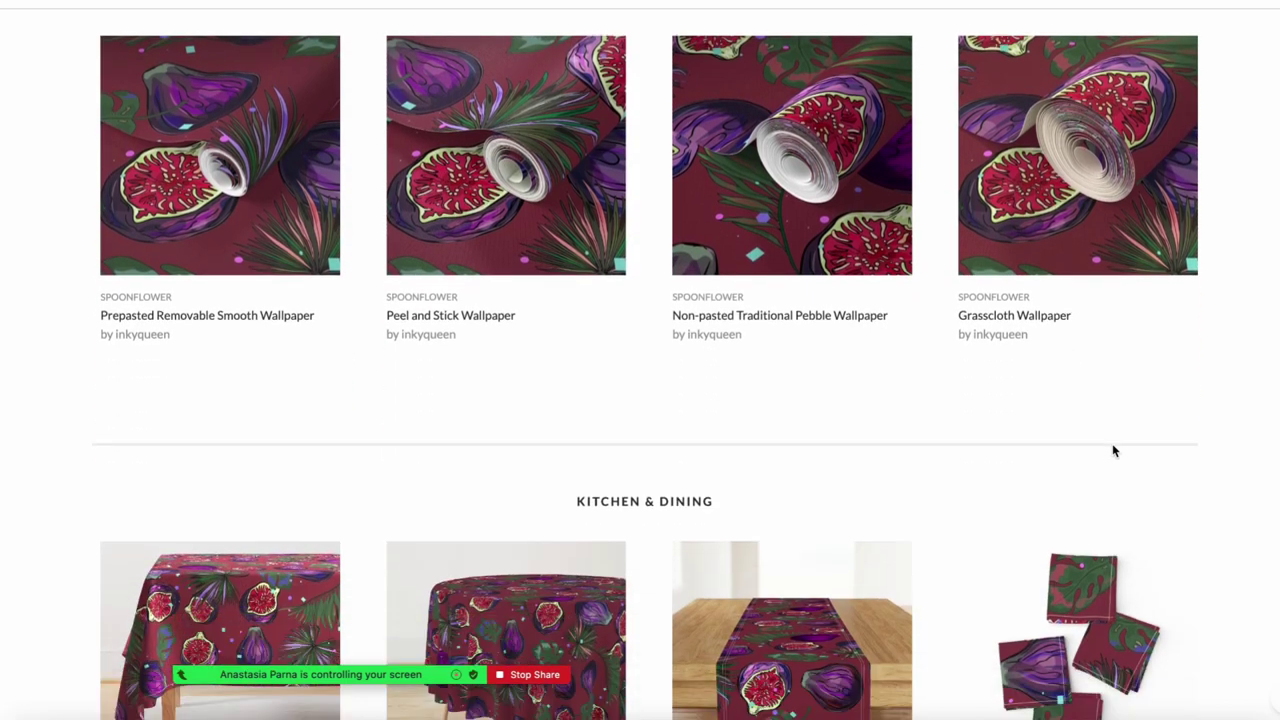
scroll(1113, 451, down, 1)
scroll(1113, 451, down, 2)
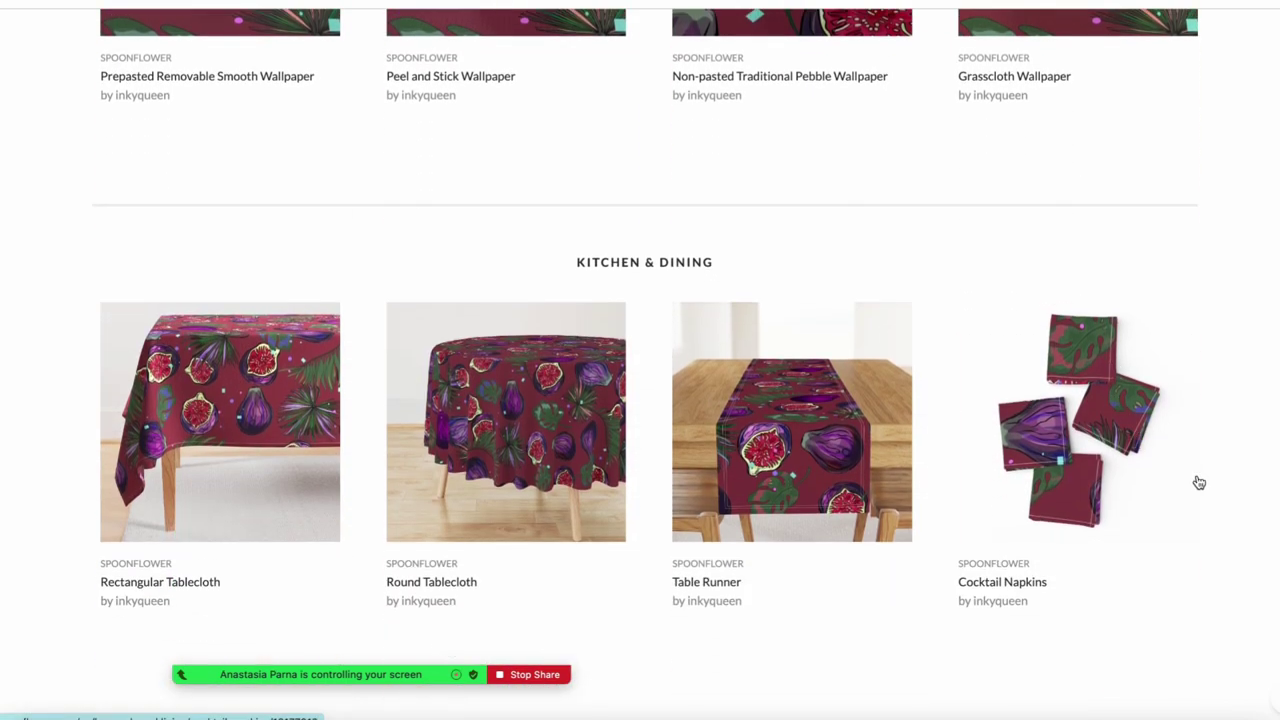
scroll(1199, 481, down, 1)
scroll(1201, 481, down, 1)
scroll(1220, 476, down, 3)
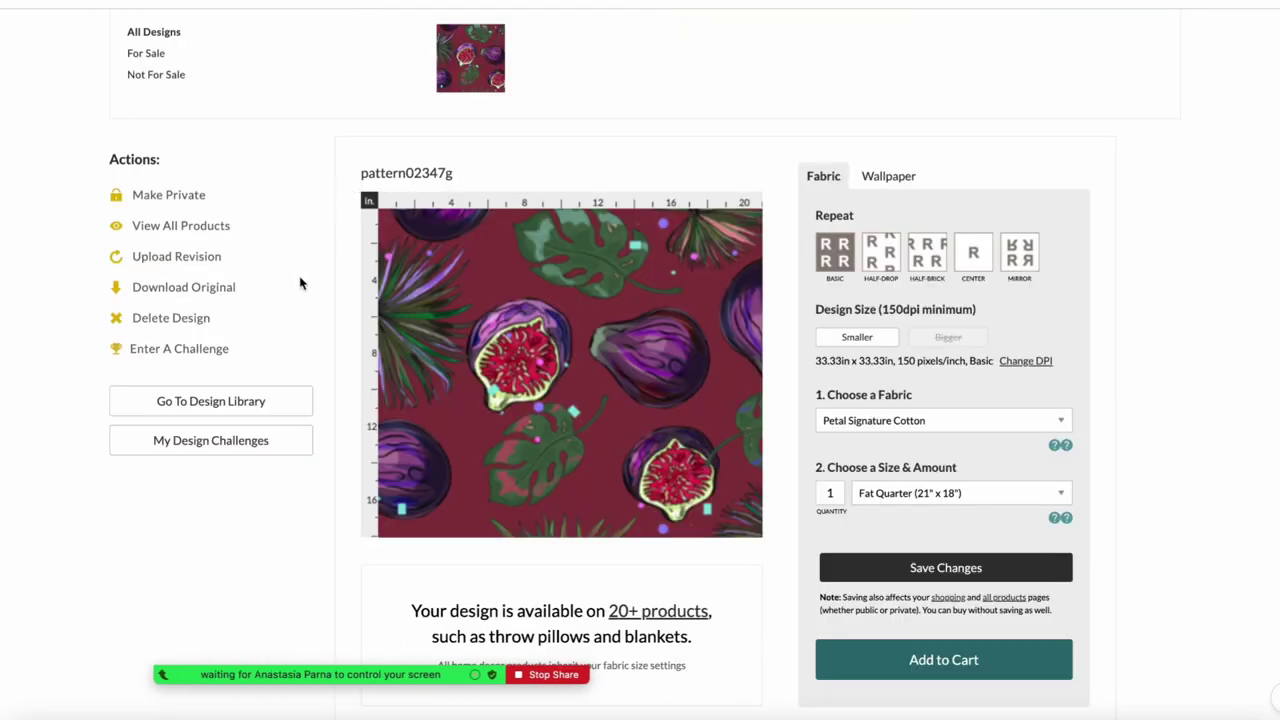
- Rename the design from pattern02347g to 'Fig pattern'
scroll(300, 280, down, 2)
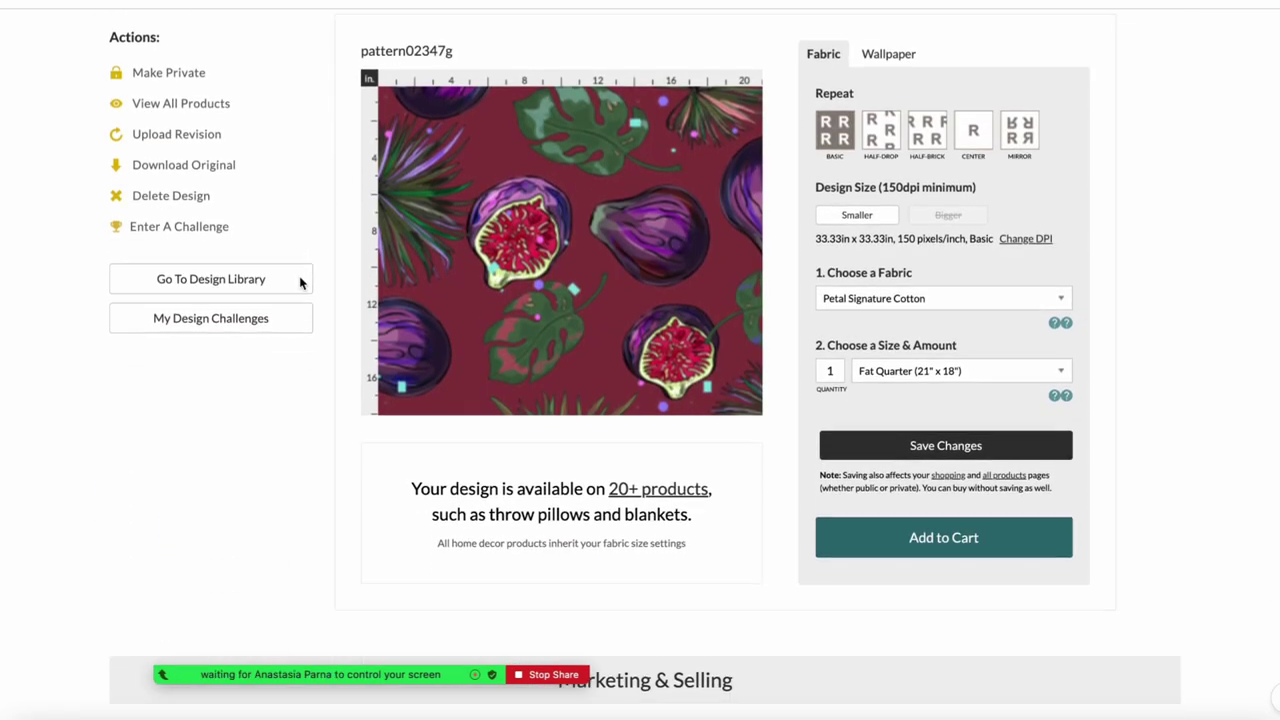
scroll(302, 285, down, 2)
scroll(300, 283, down, 3)
scroll(295, 280, down, 2)
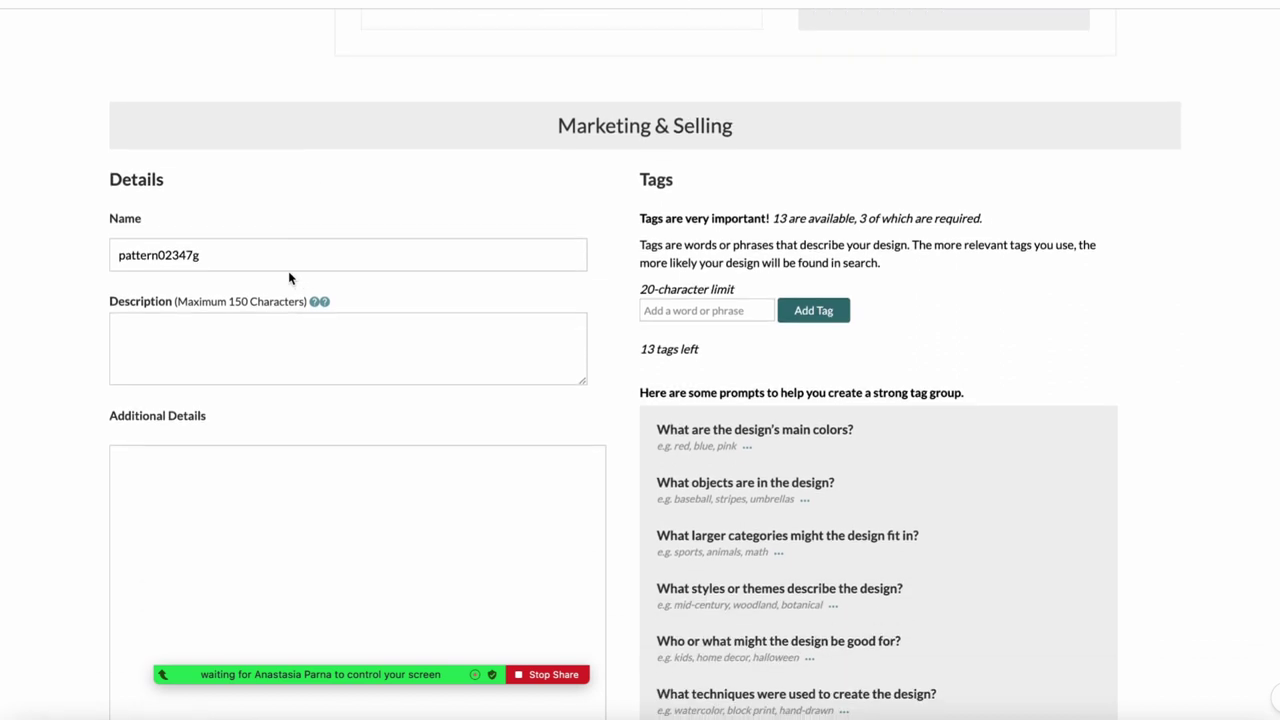
click(280, 260)
key(BackSpace)
key(BackSpace)
key(BackSpace)
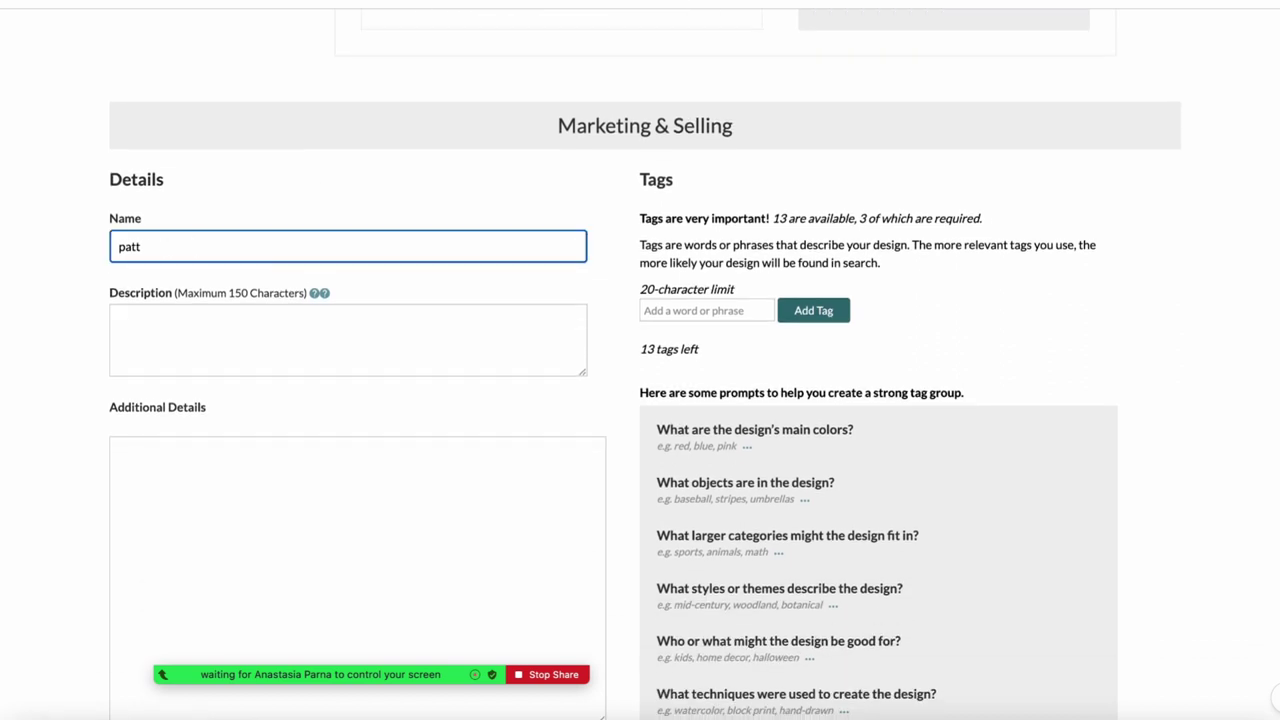
key(BackSpace)
key(BackSpace)
key(BackSpace)
scroll(311, 217, down, 1)
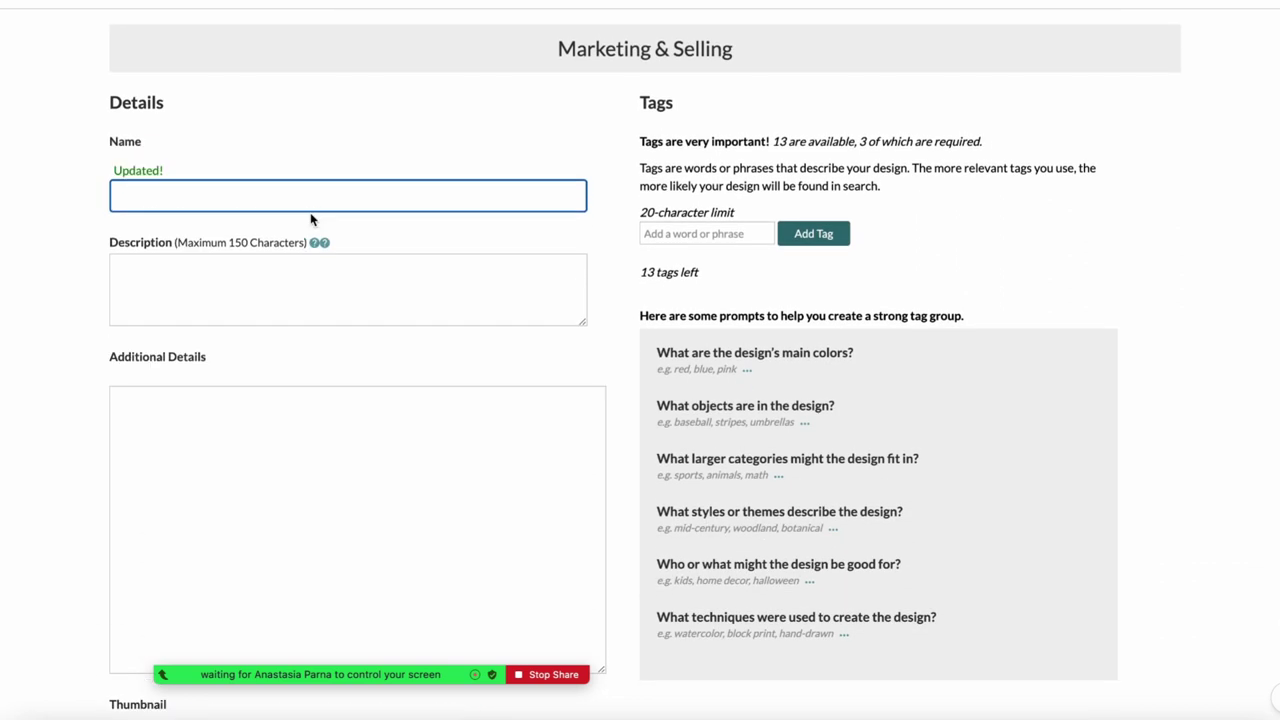
text(Fig)
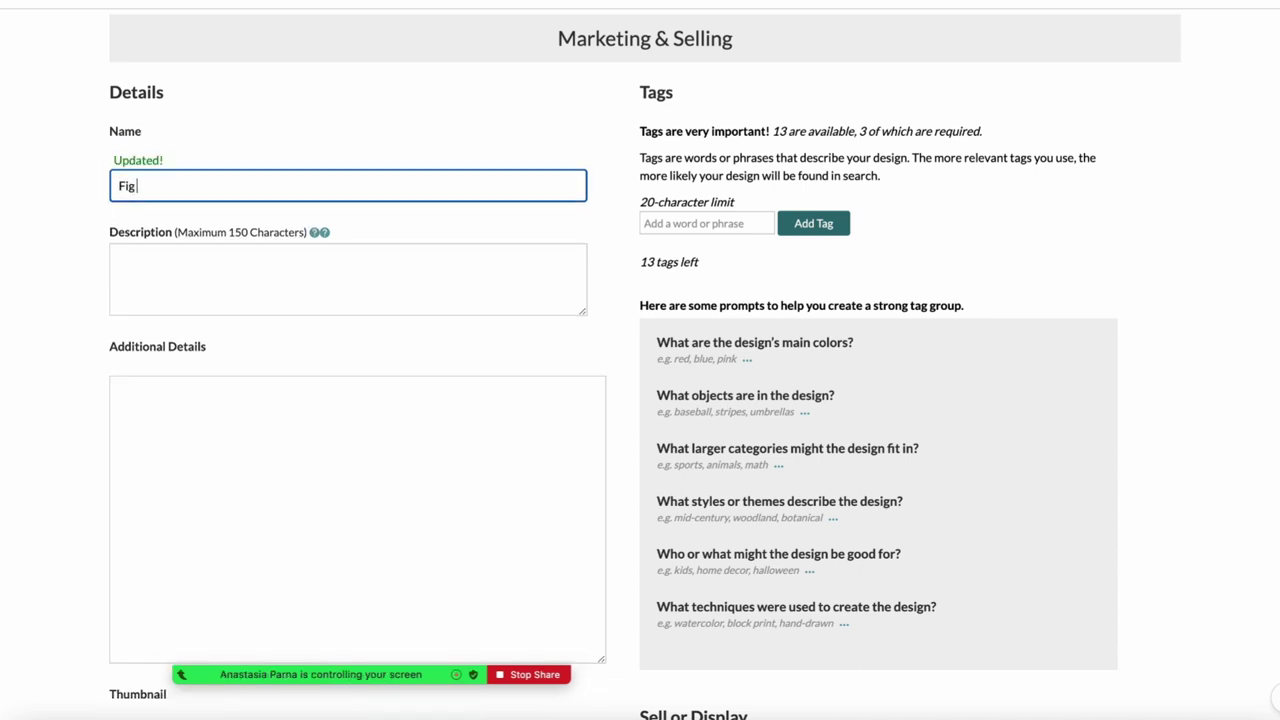
text( pattern)
- Enter the description 'Fig pattern with tropical green leaves on dark red background.'
click(120, 258)
text(Fig pattern with)
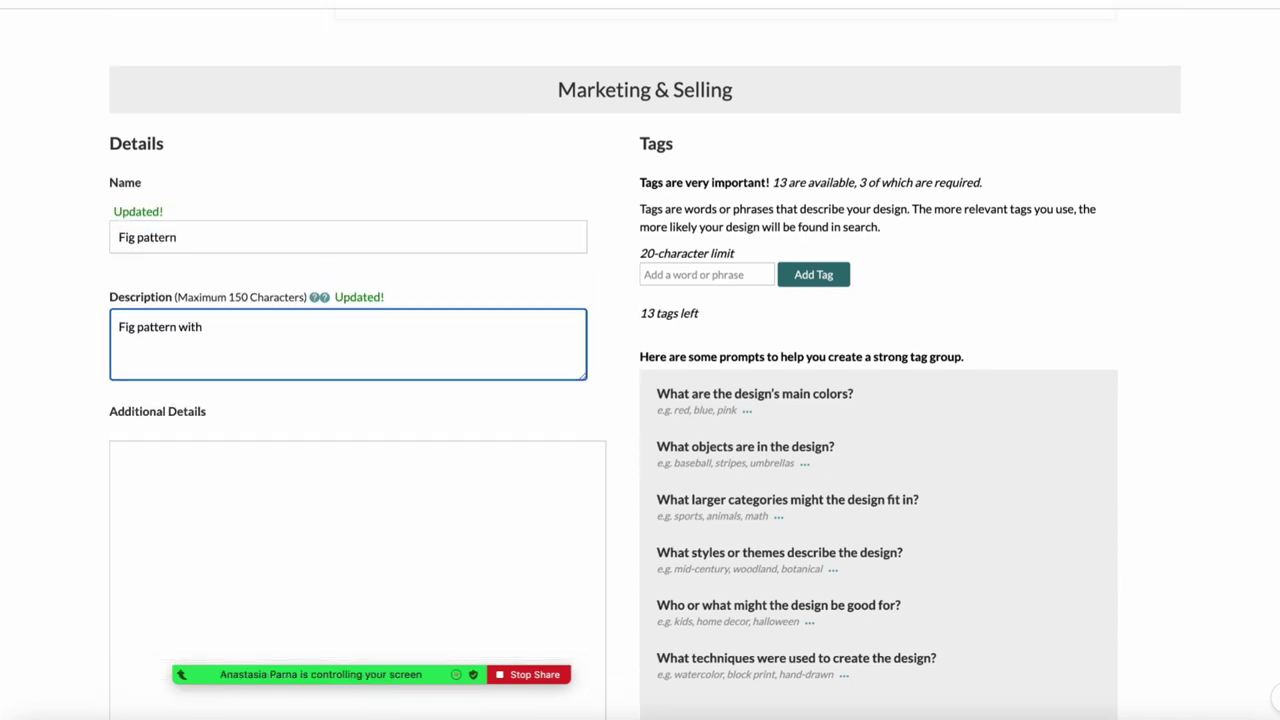
scroll(640, 360, up, 7)
text( tropical green leav)
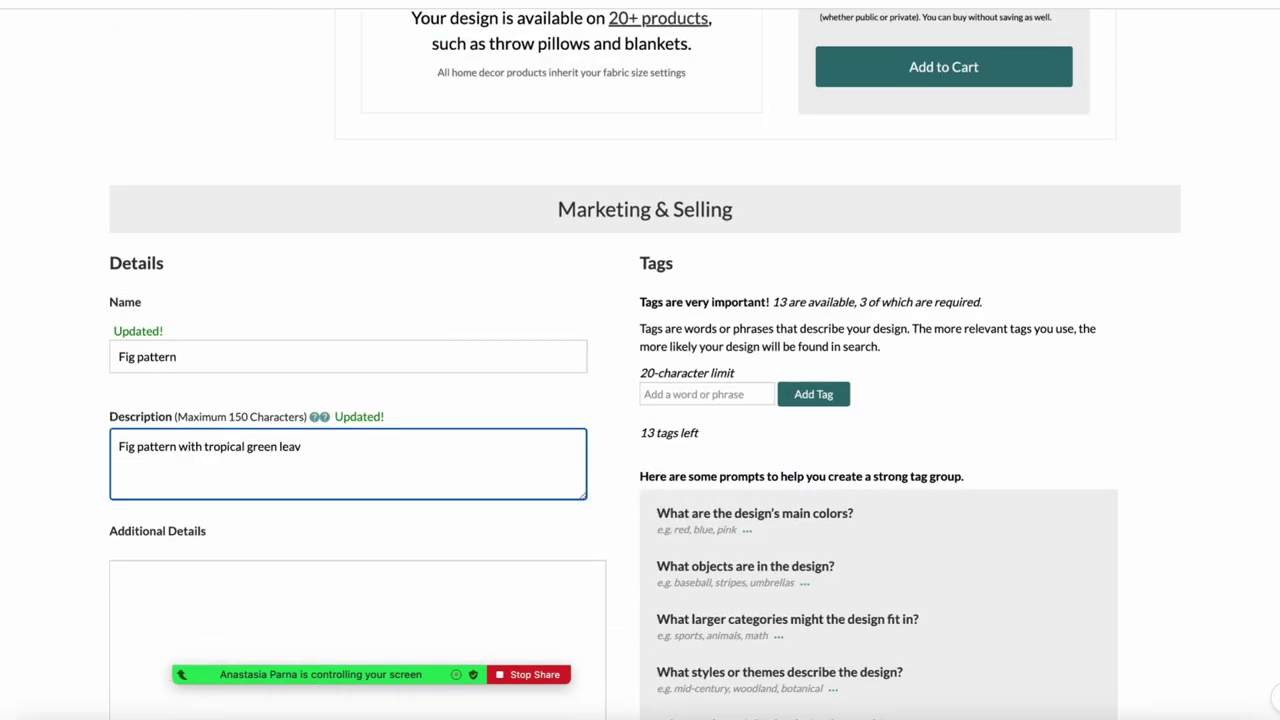
text(es on dark red background)
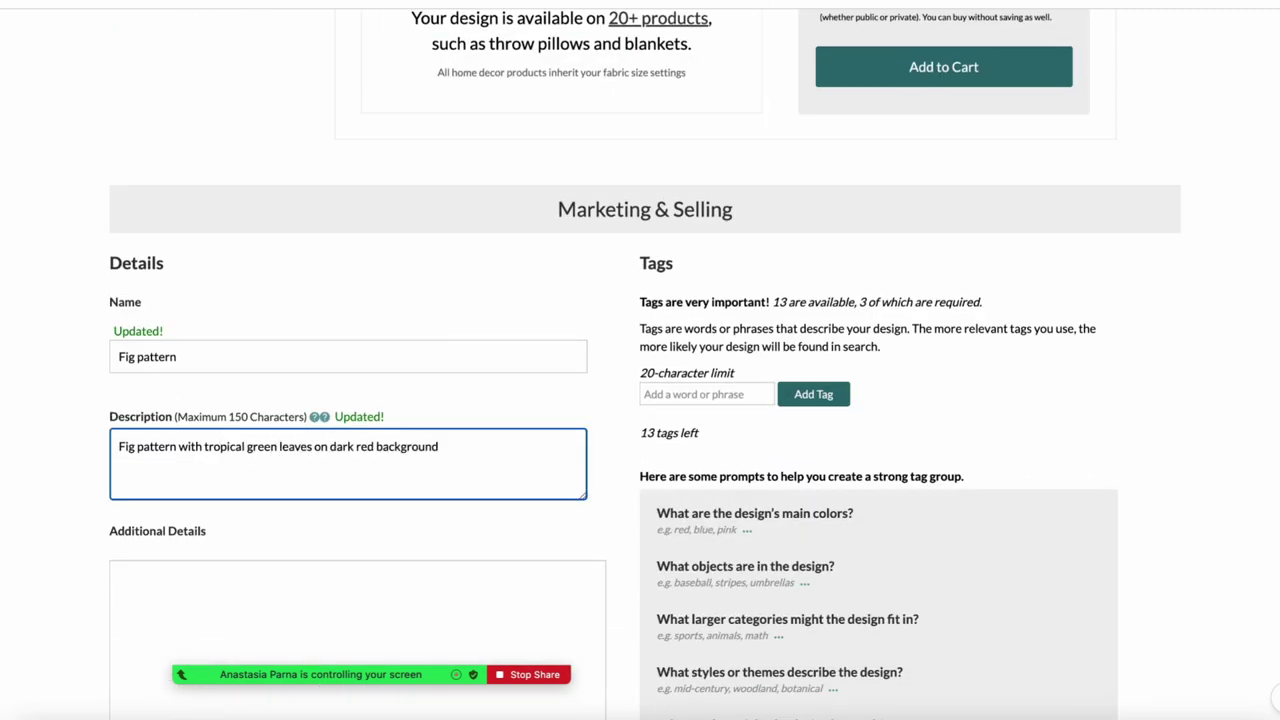
text(.)
scroll(640, 360, down, 1)
scroll(640, 360, down, 2)
- Add the tags fig and pattern, removing the mistyped 'figf' tag
click(706, 155)
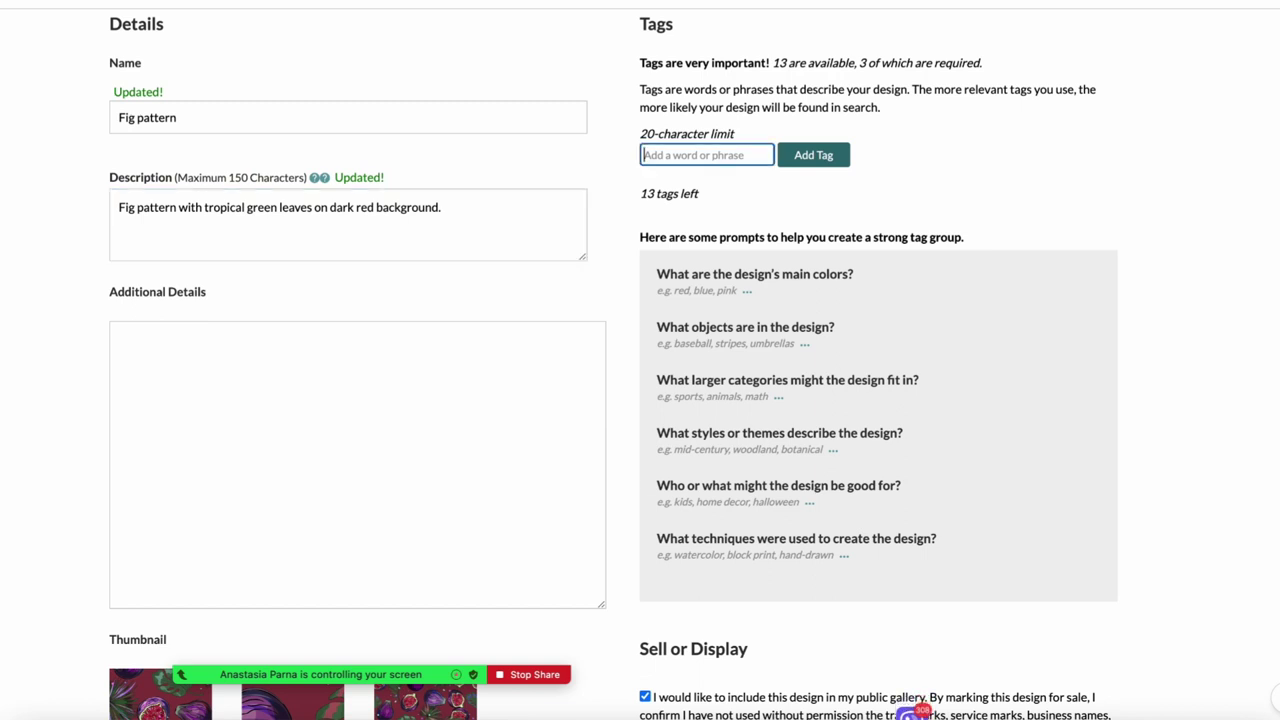
text(figf)
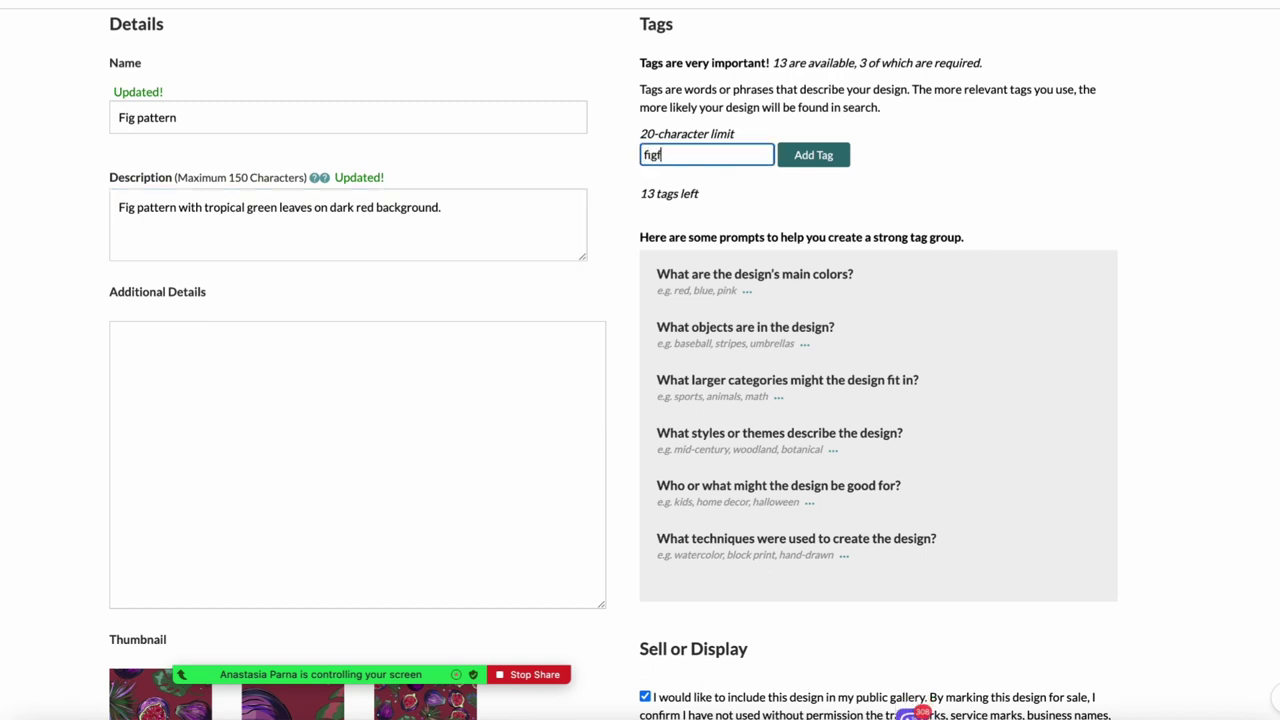
key(Return)
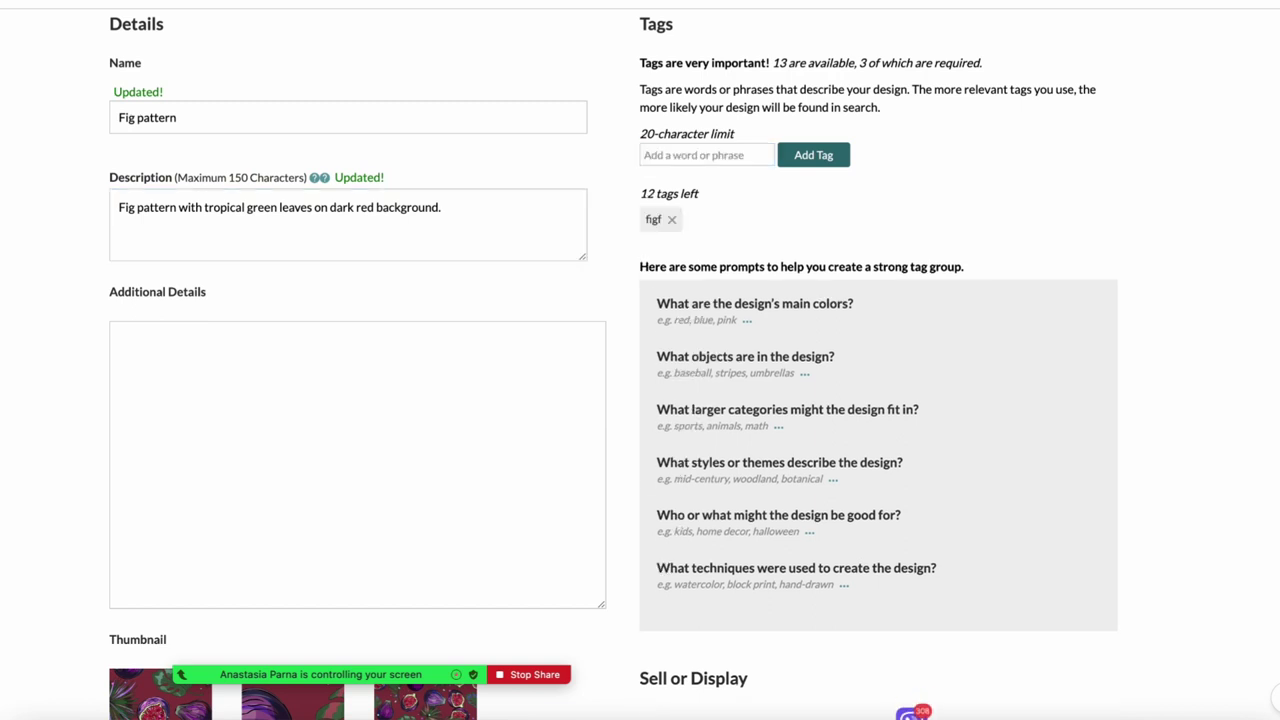
key(BackSpace)
click(706, 155)
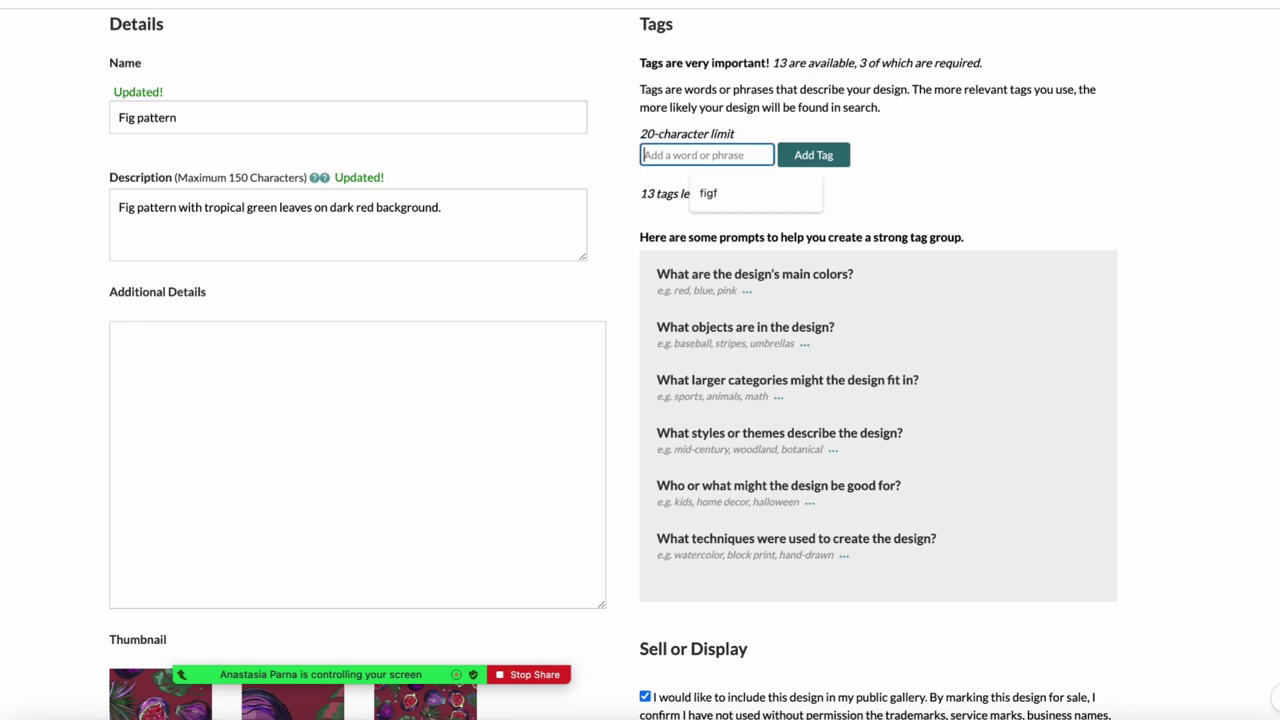
text(figpa)
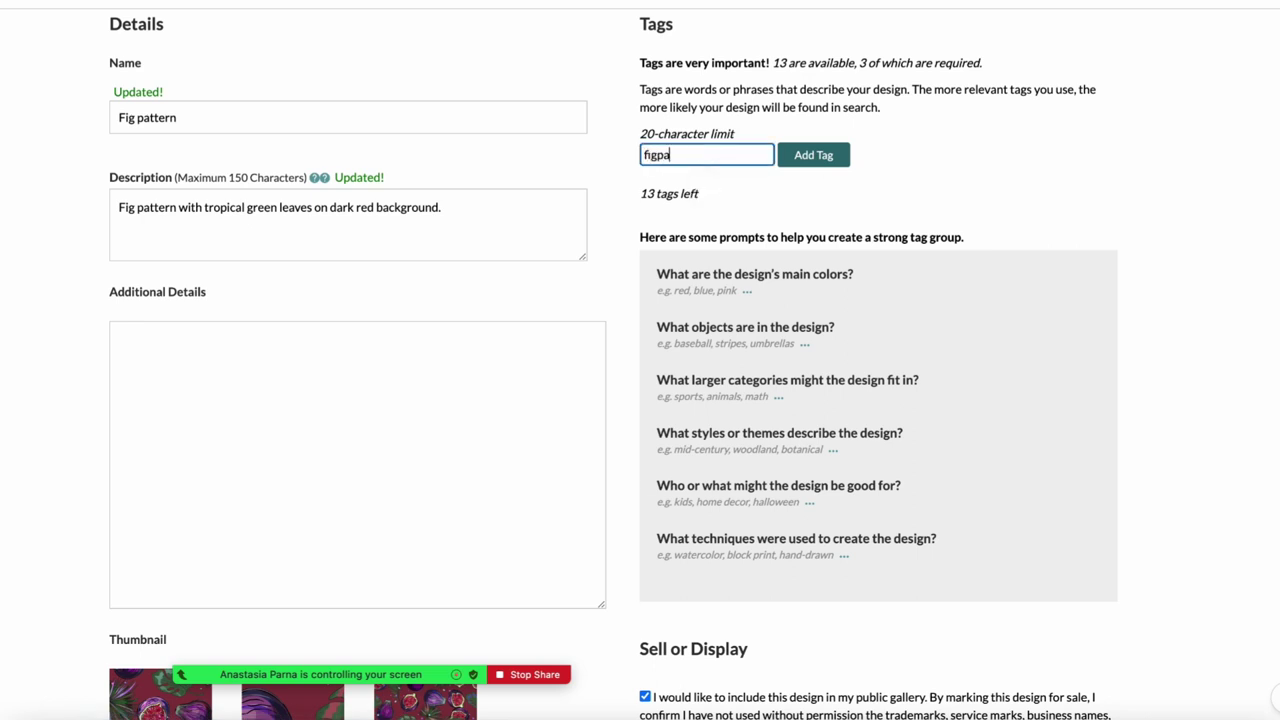
key(Return)
click(706, 155)
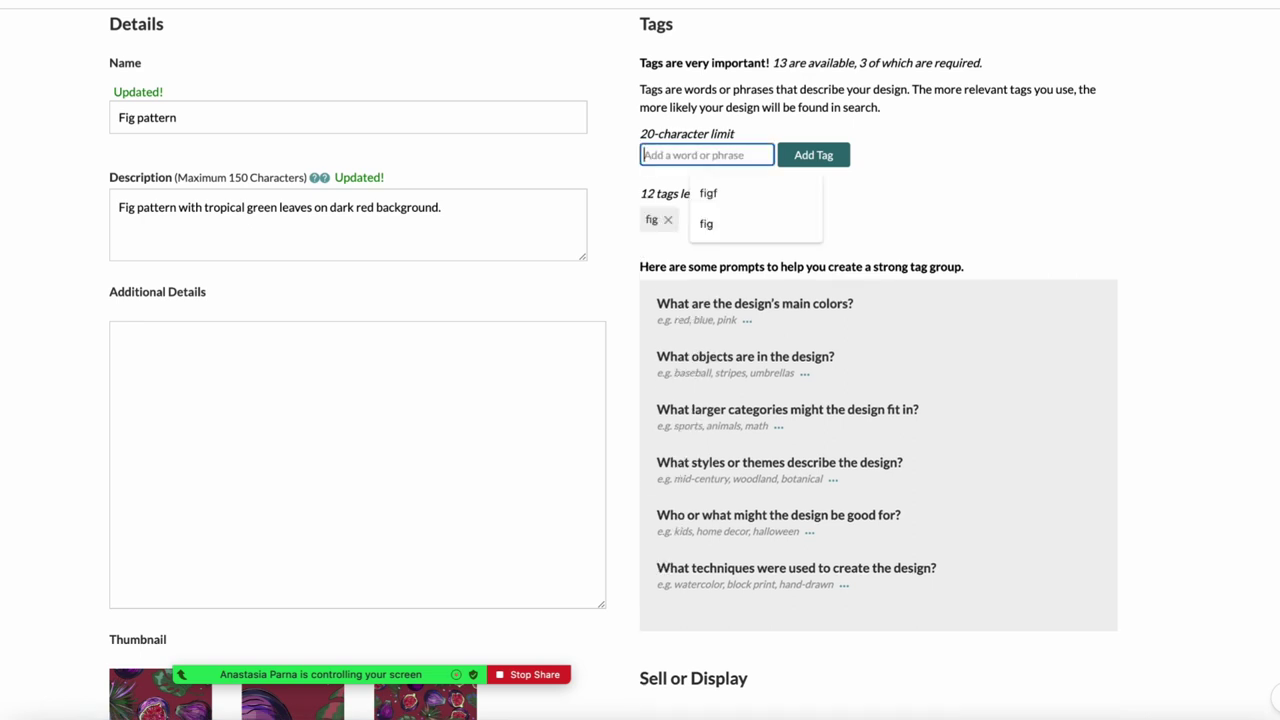
text(pat)
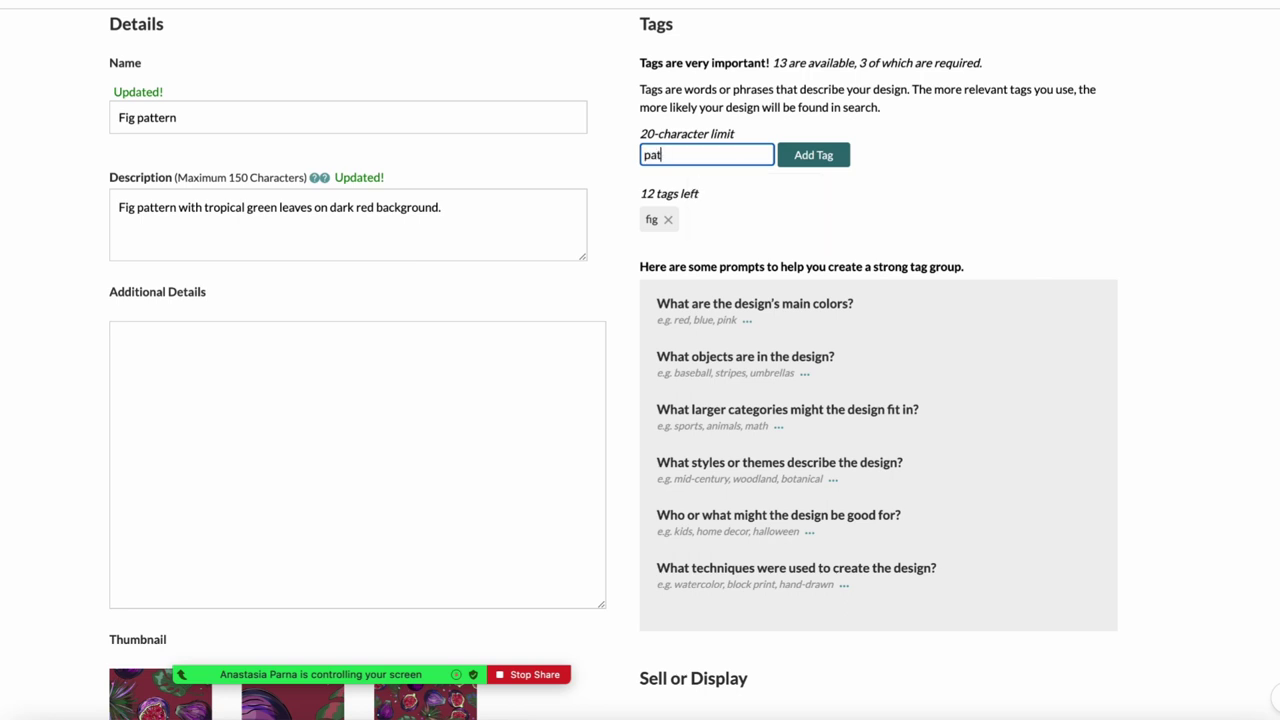
text(tern)
key(Return)
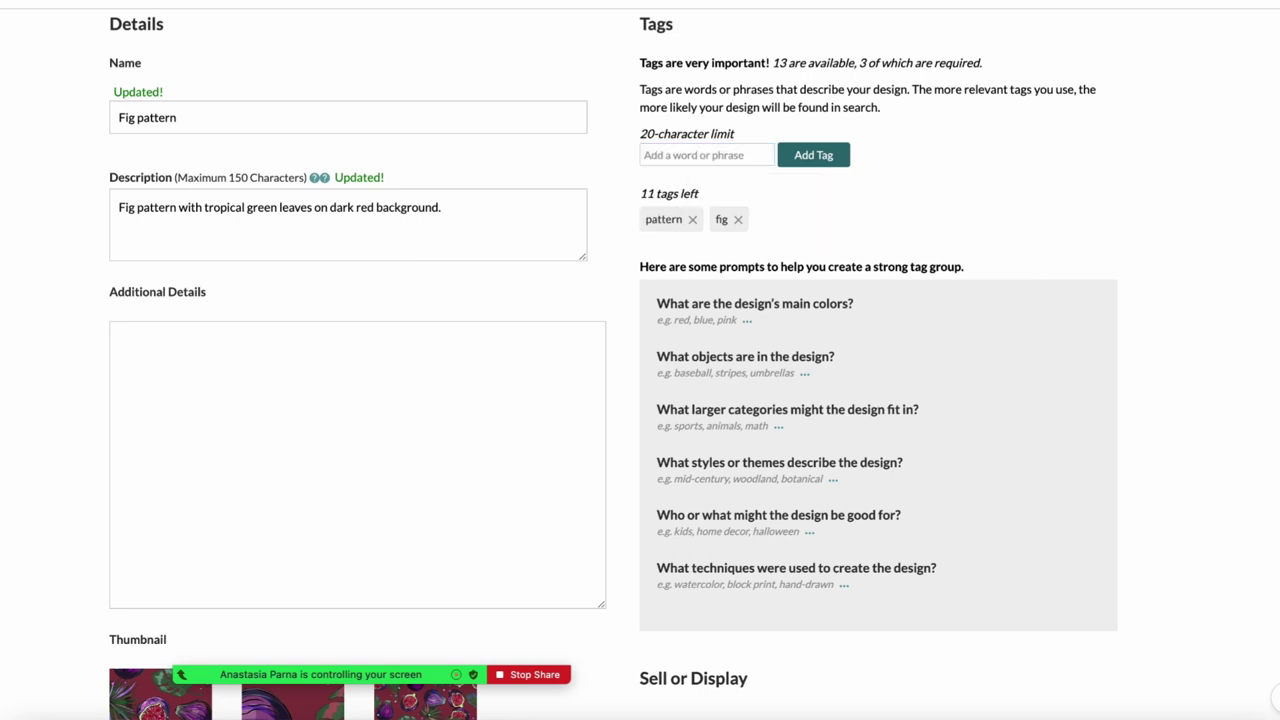
- Add the tags green, tropical and dark red
click(706, 155)
text(gre)
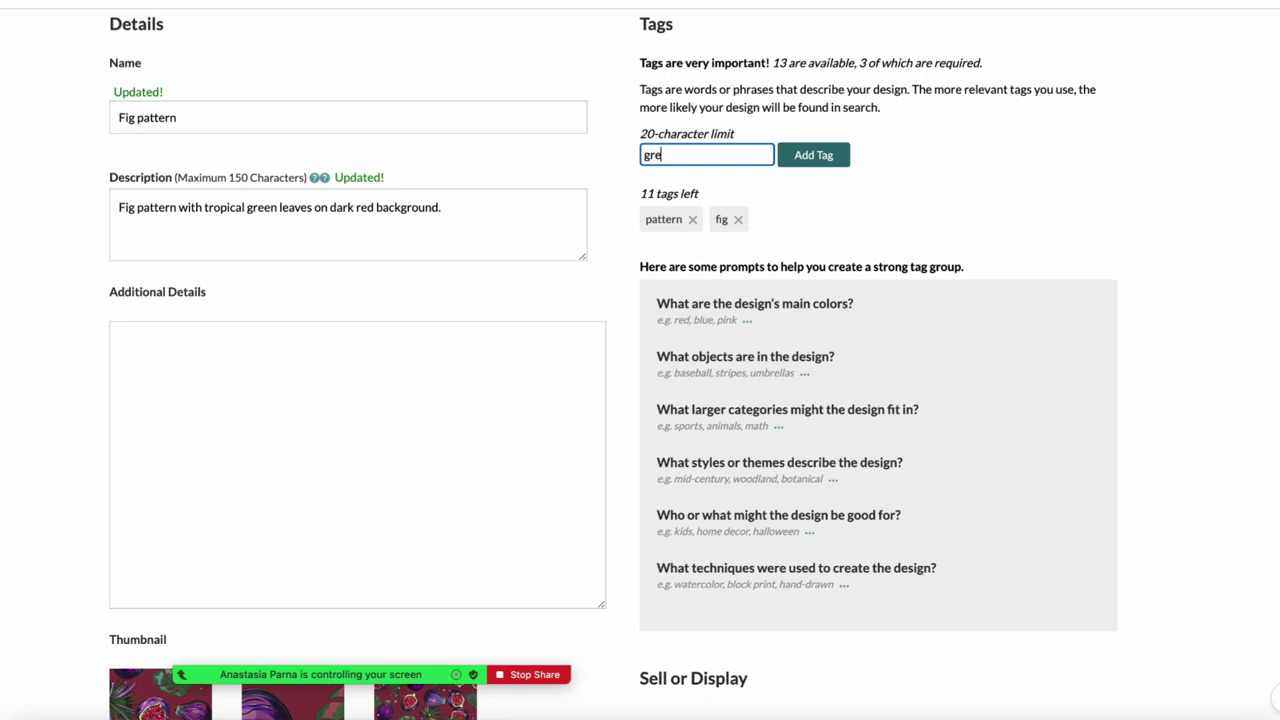
text(en)
key(Return)
click(694, 155)
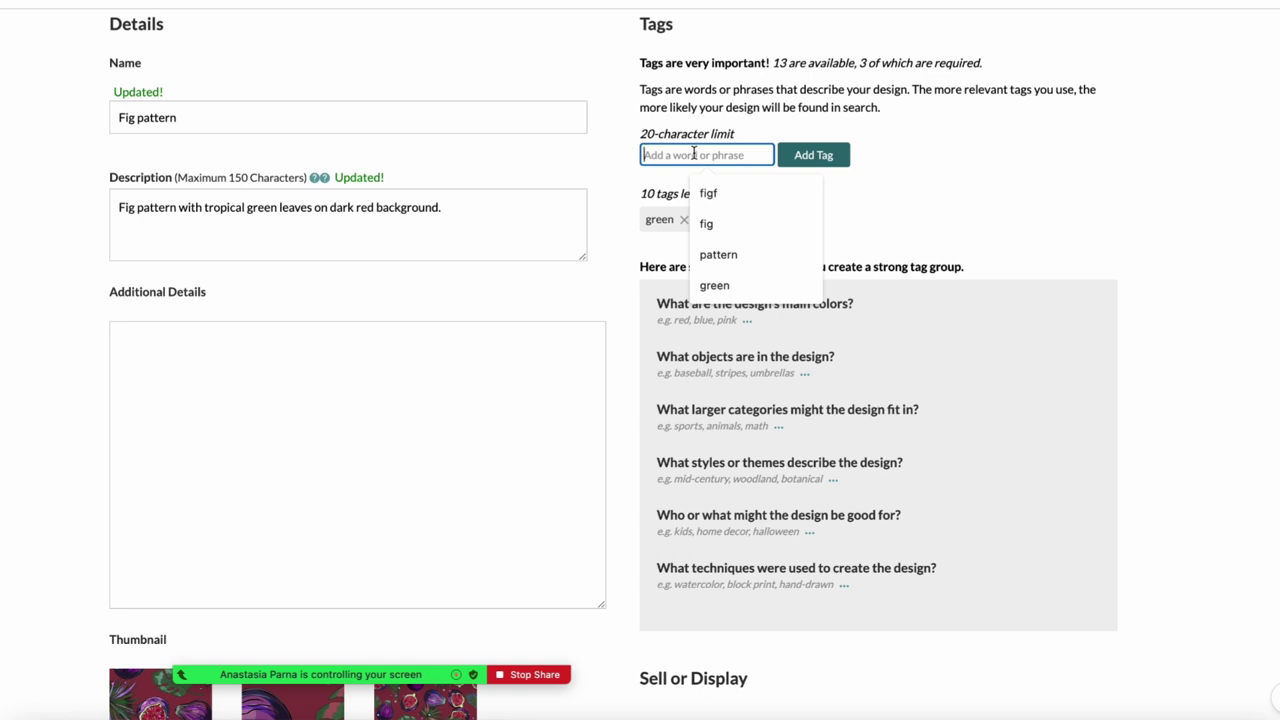
text(tropical)
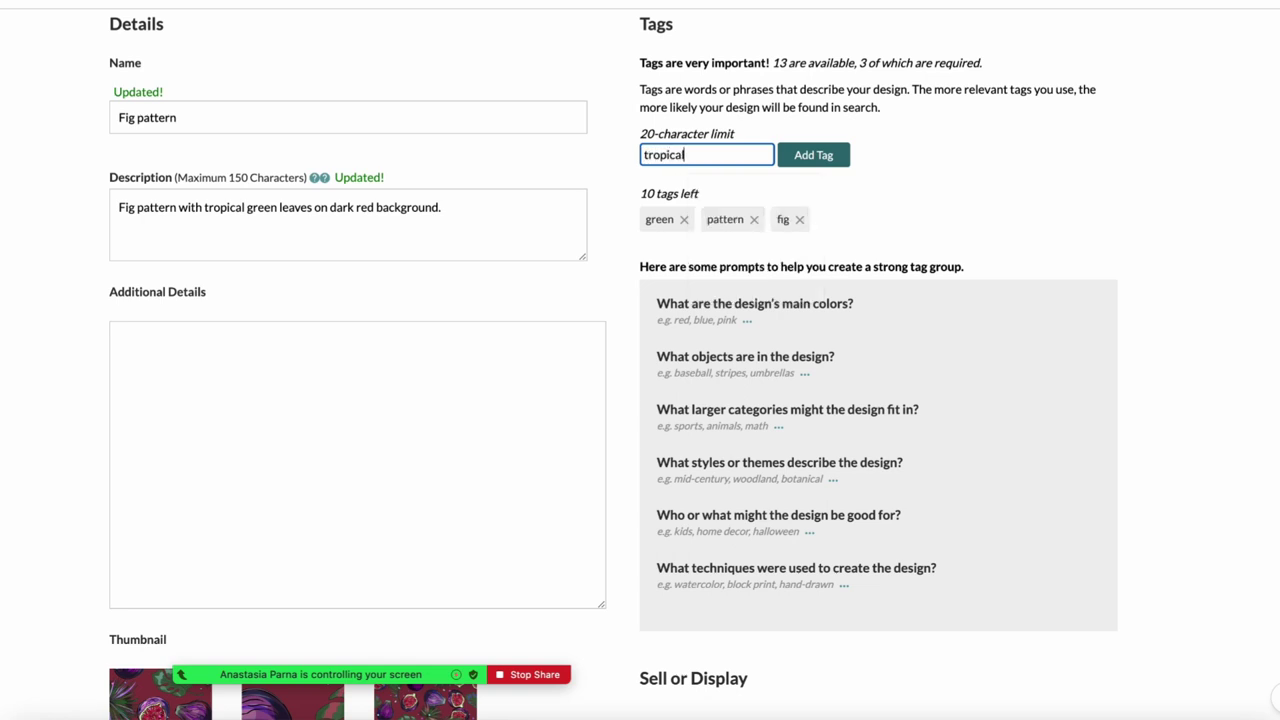
key(Return)
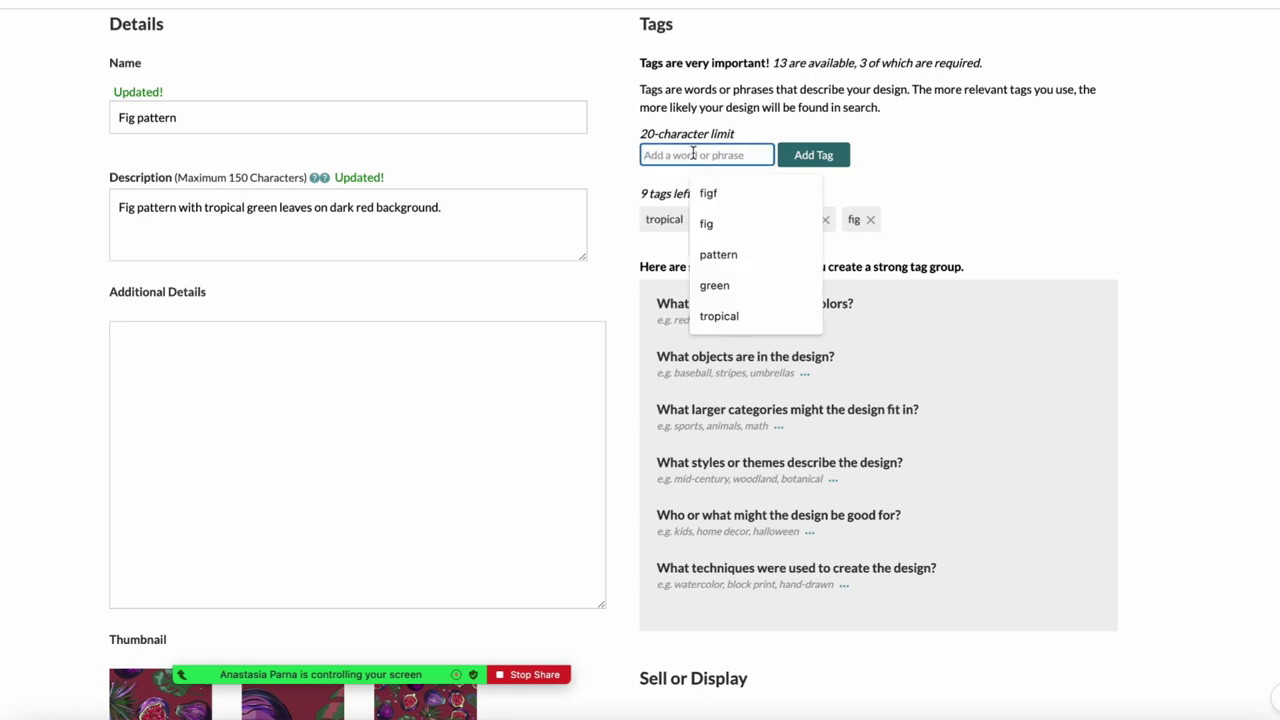
text(dark r)
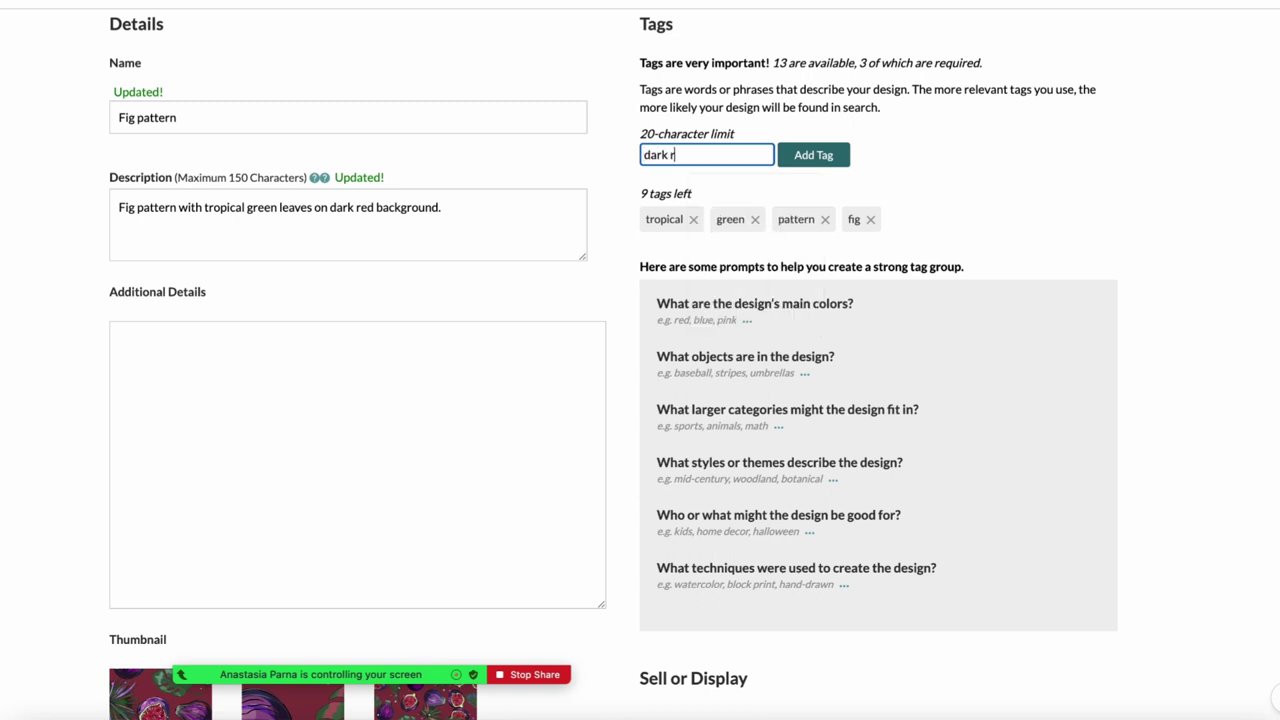
text(ed)
key(Return)
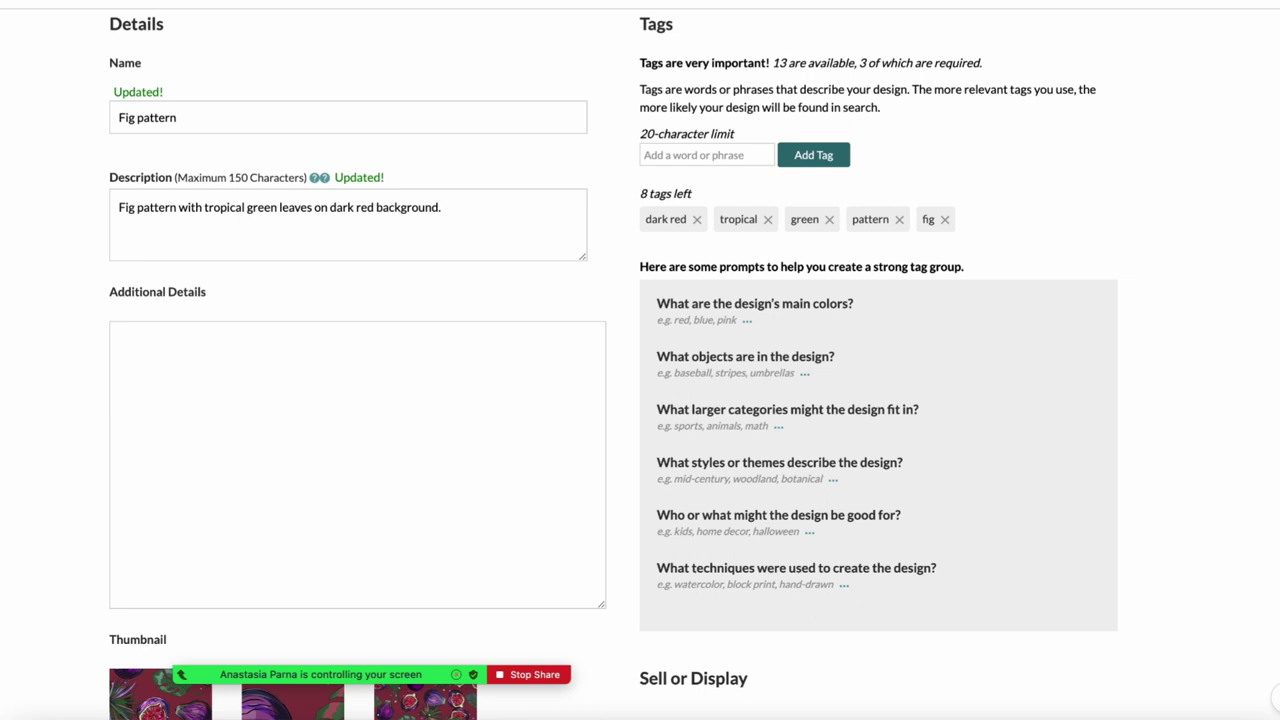
scroll(640, 400, down, 2)
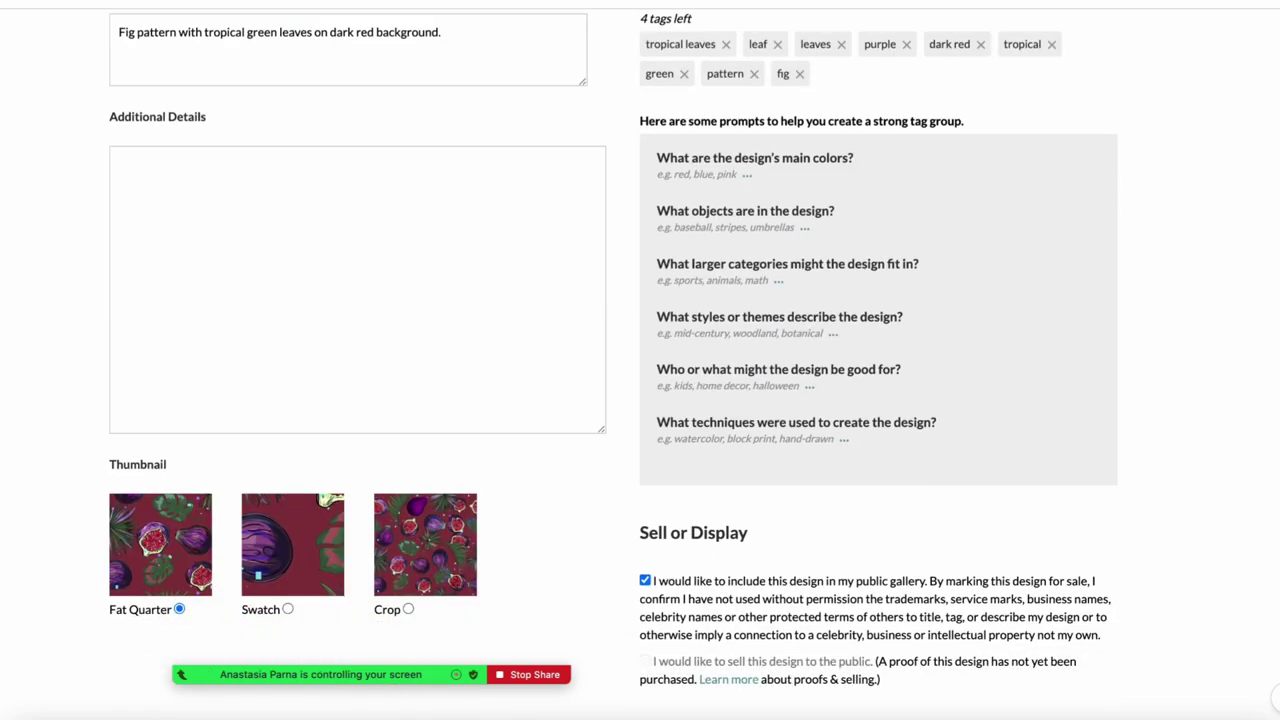
scroll(640, 400, down, 1)
scroll(640, 400, down, 1)
scroll(640, 400, down, 1)
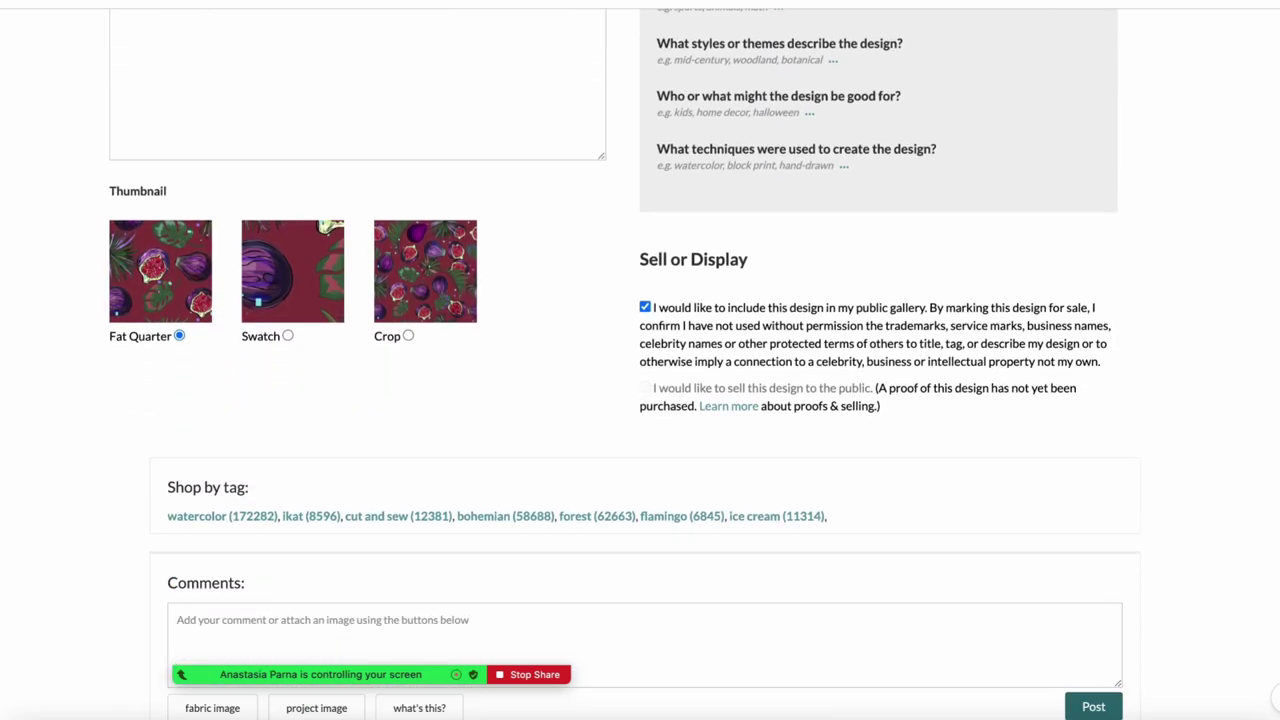
scroll(640, 400, down, 1)
scroll(640, 400, down, 1)
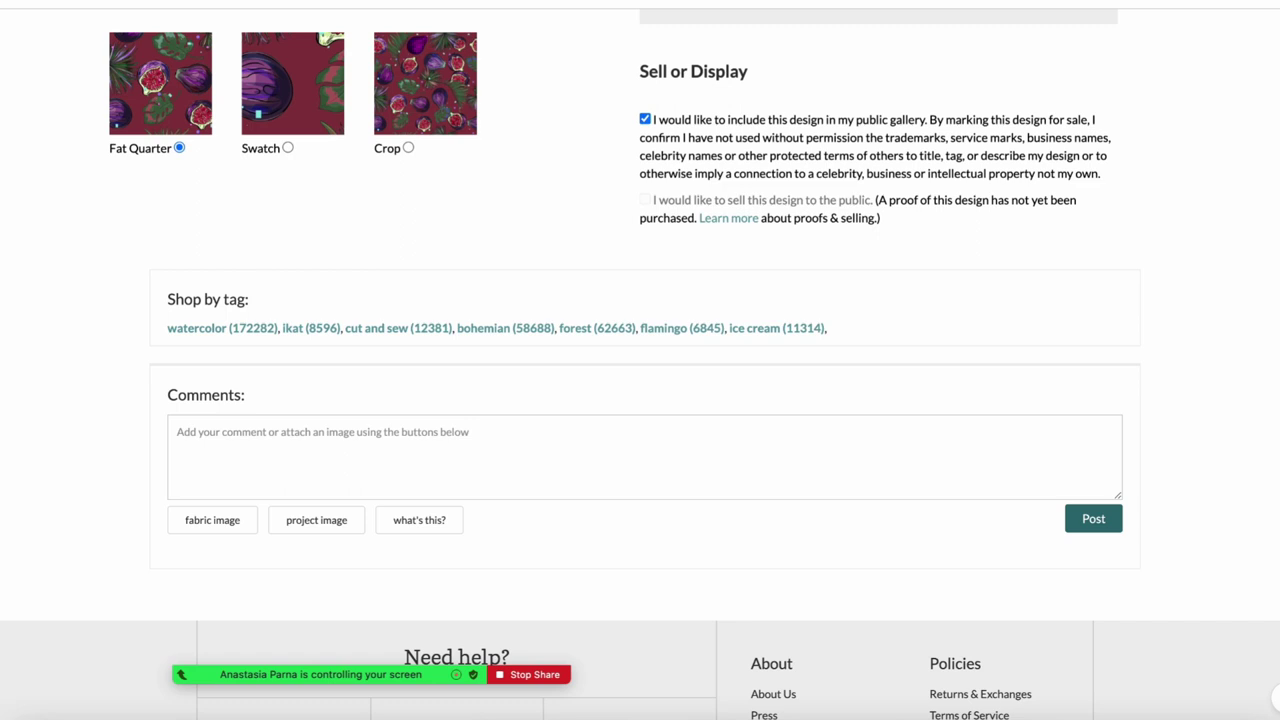
scroll(640, 360, down, 1)
scroll(640, 360, up, 1)
scroll(640, 360, up, 2)
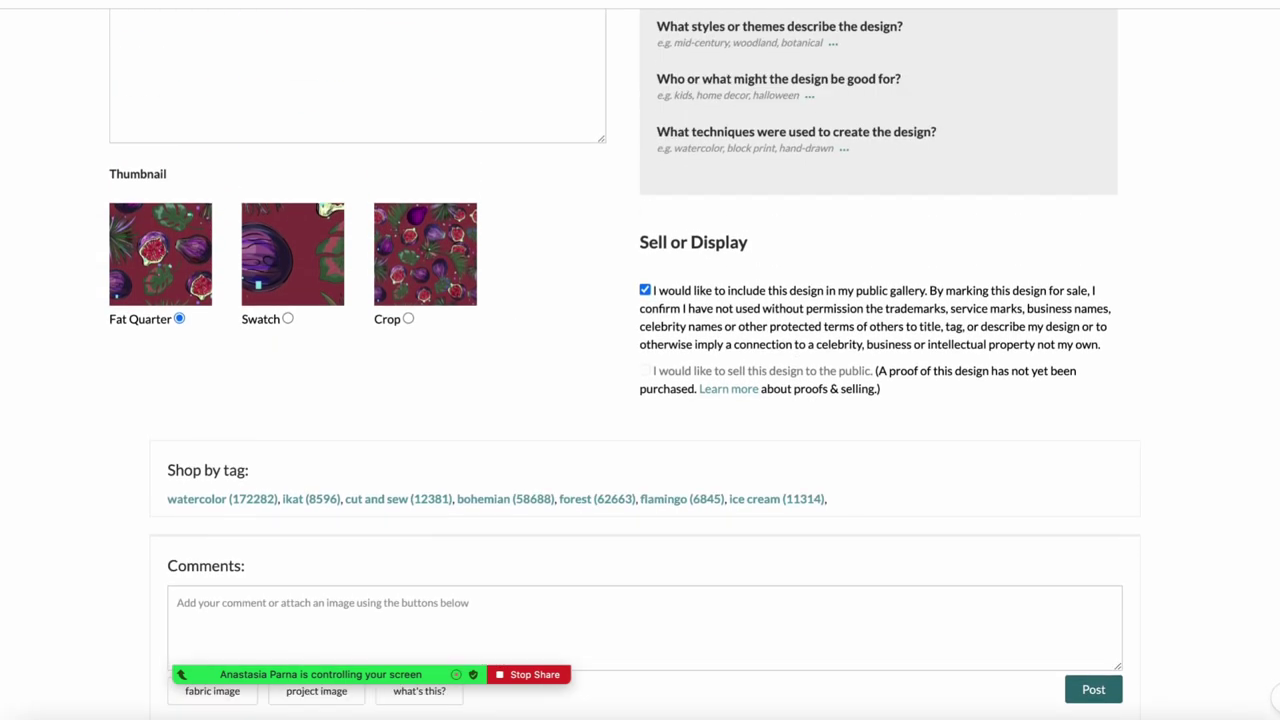
scroll(640, 360, up, 1)
scroll(640, 360, up, 2)
scroll(640, 360, up, 1)
scroll(640, 360, up, 1)
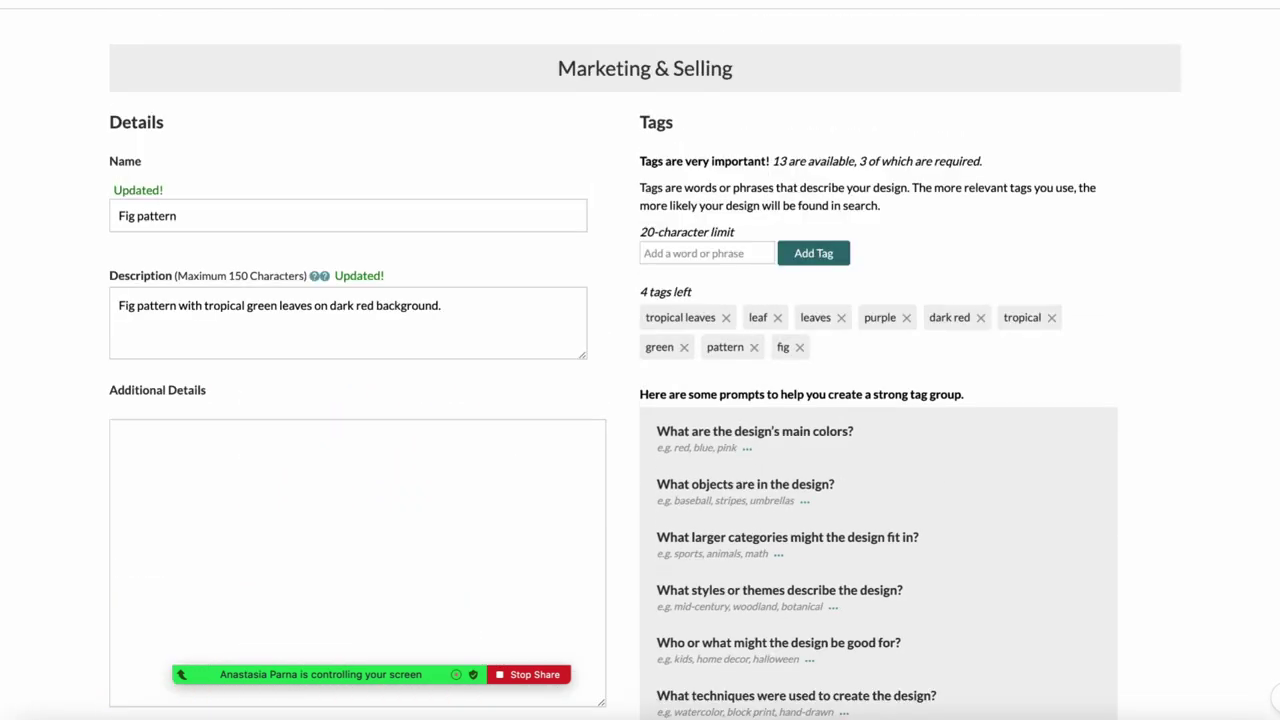
scroll(640, 360, up, 2)
scroll(640, 360, up, 1)
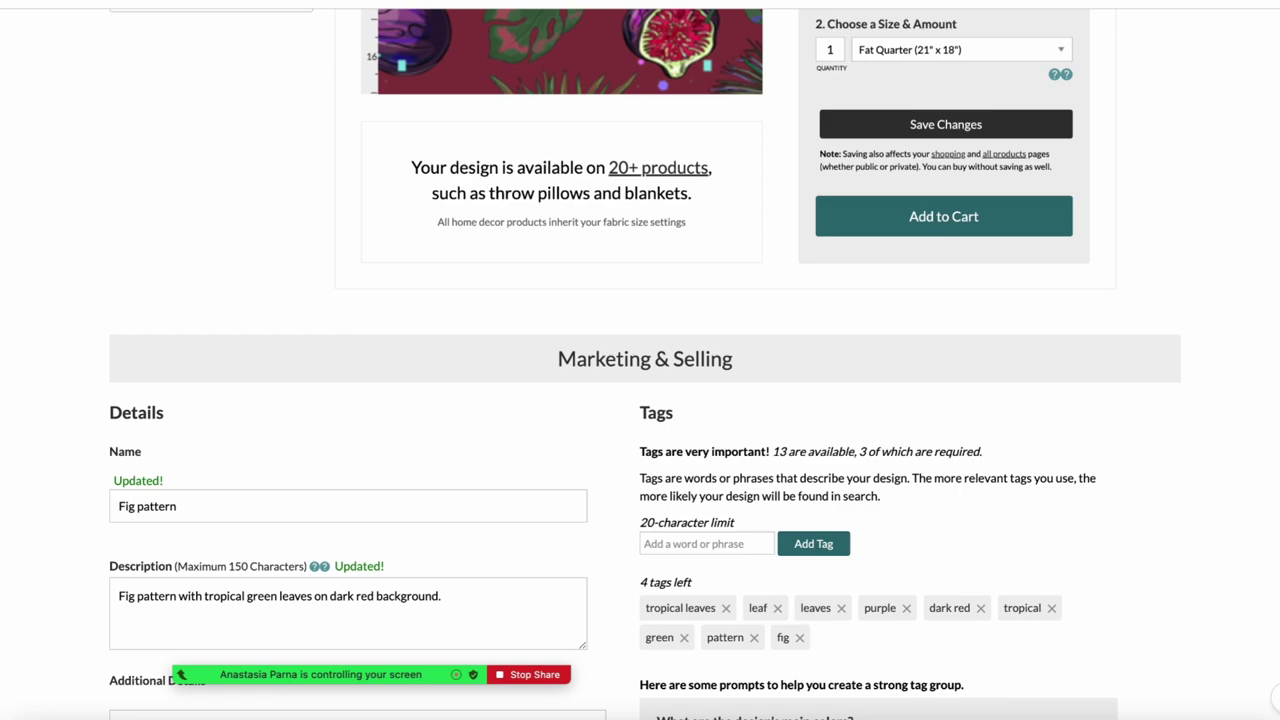
scroll(640, 360, down, 1)
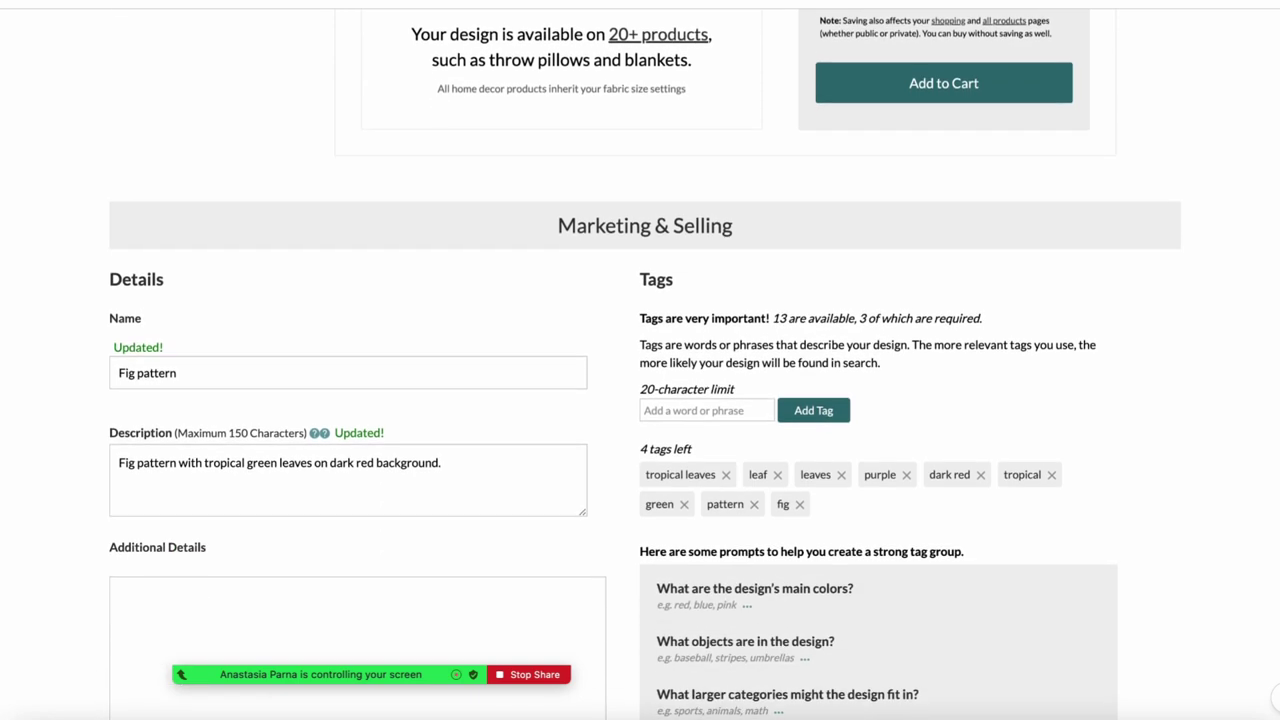
scroll(640, 360, down, 1)
scroll(640, 360, down, 1)
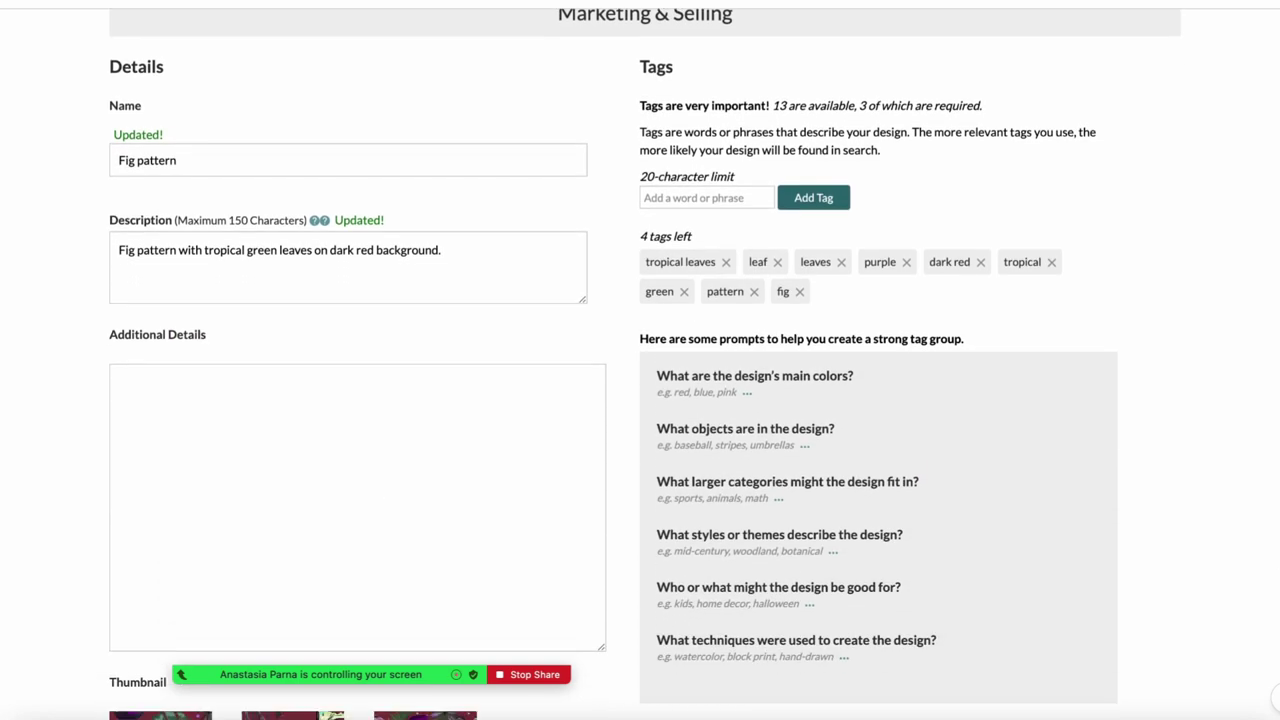
scroll(640, 360, up, 6)
scroll(640, 360, down, 2)
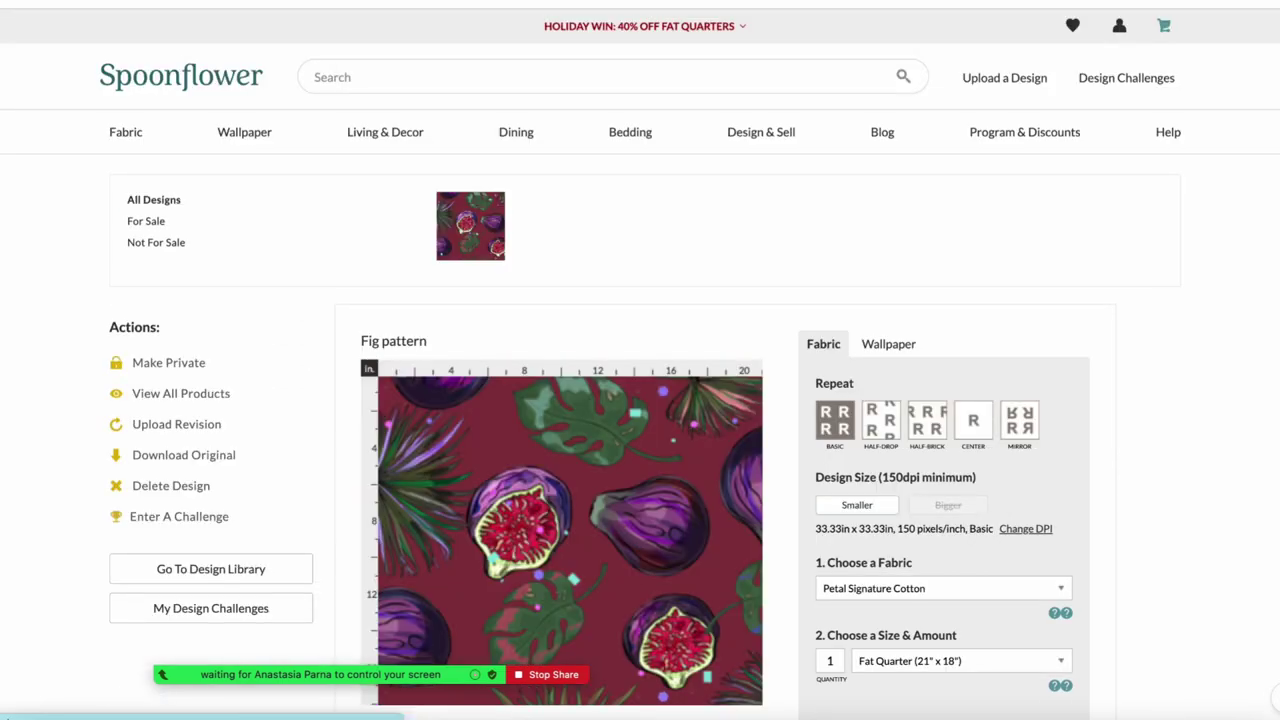
scroll(640, 360, down, 1)
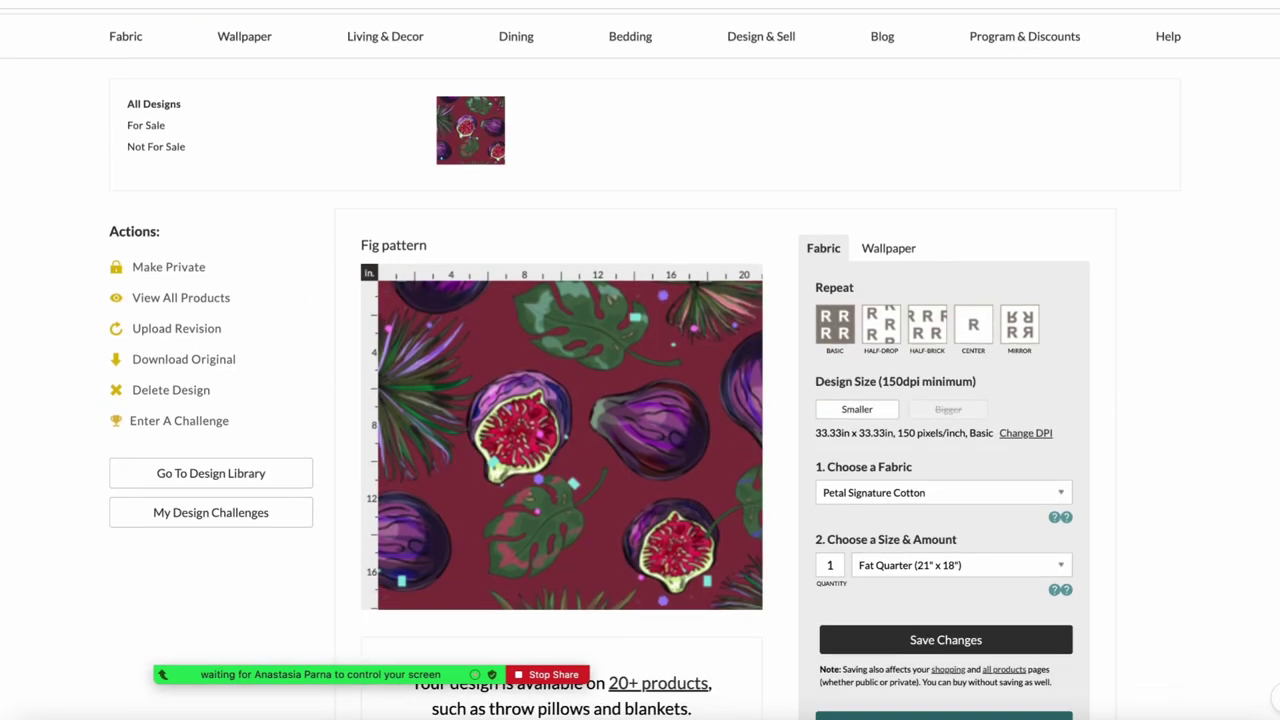
scroll(640, 360, down, 1)
scroll(545, 408, up, 3)
scroll(545, 408, up, 2)
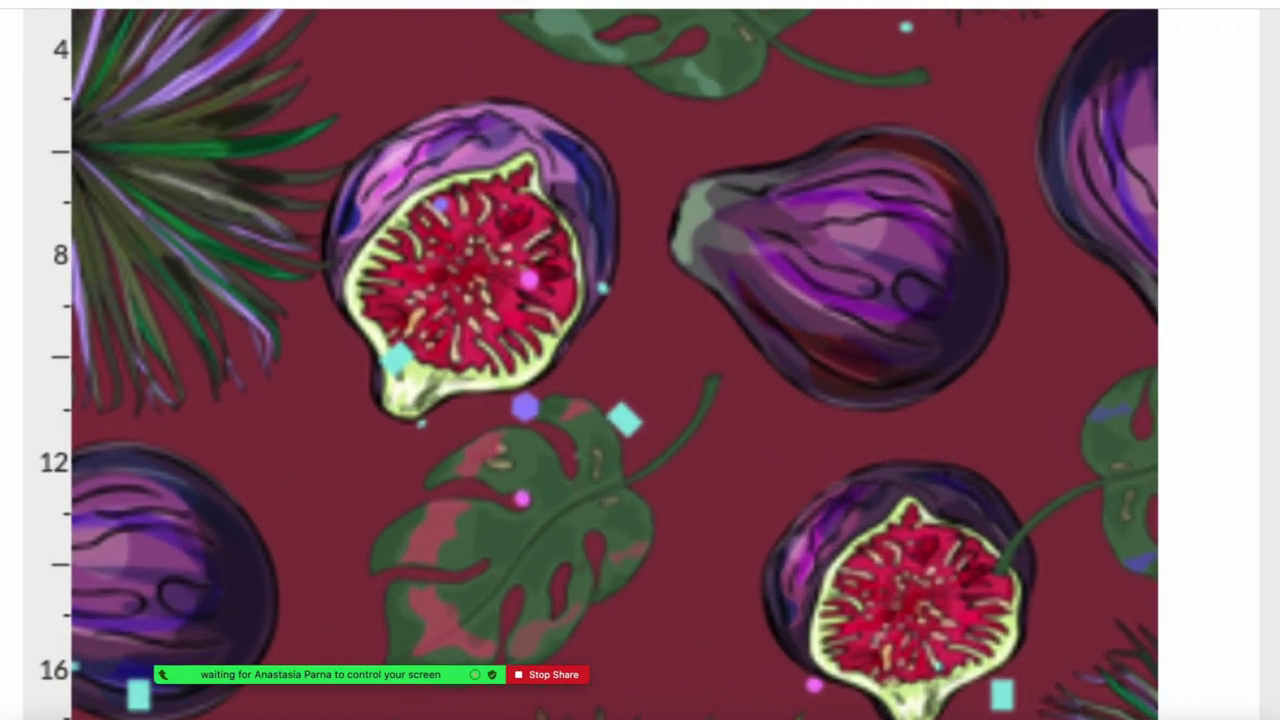
scroll(545, 408, up, 1)
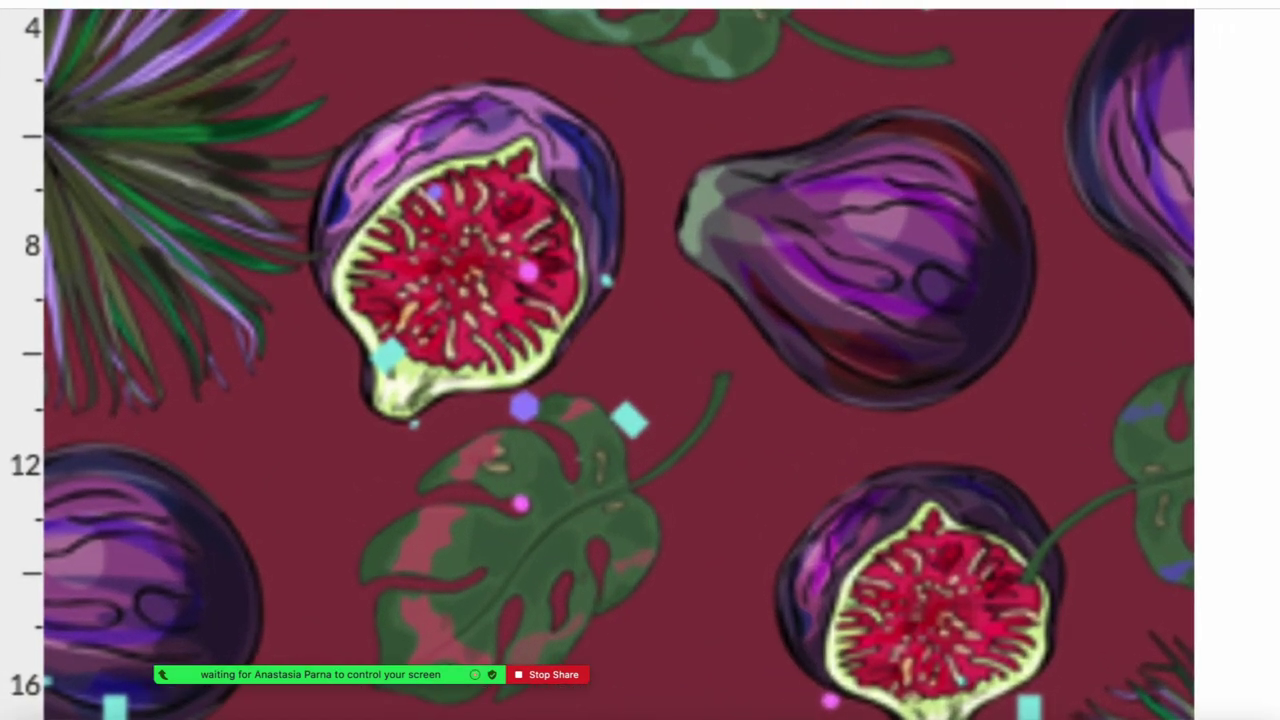